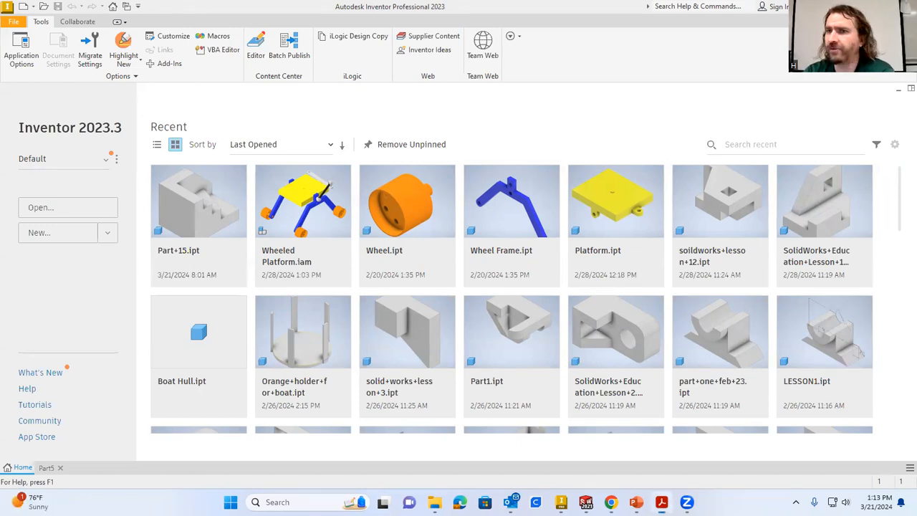
# Step: Switch to the exercise PDF in Acrobat Reader and examine the Lesson 5 drawing's dimensions at 100% zoom
pyautogui.moveTo(916, 47); pyautogui.dragTo(408, 47)
pyautogui.doubleClick(407, 47)
pyautogui.scroll(-1, 586, 270)
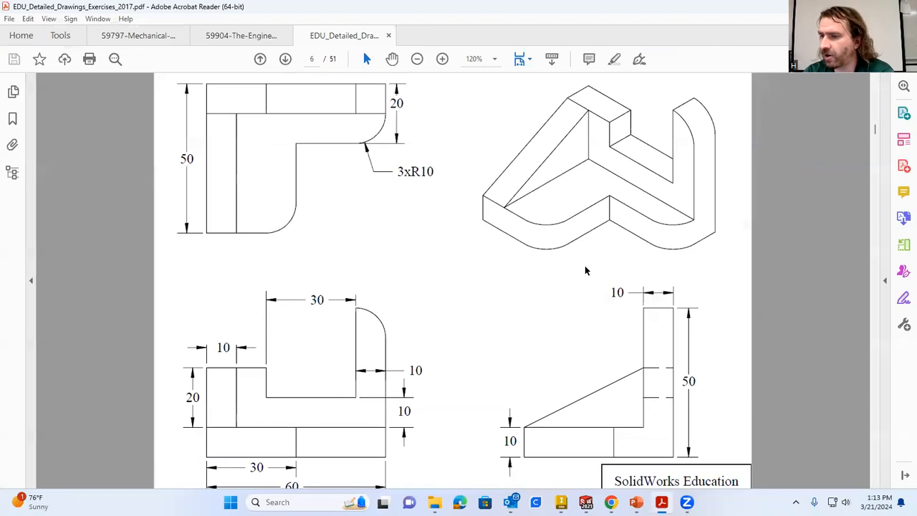
pyautogui.click(417, 59)
pyautogui.scroll(1, 522, 238)
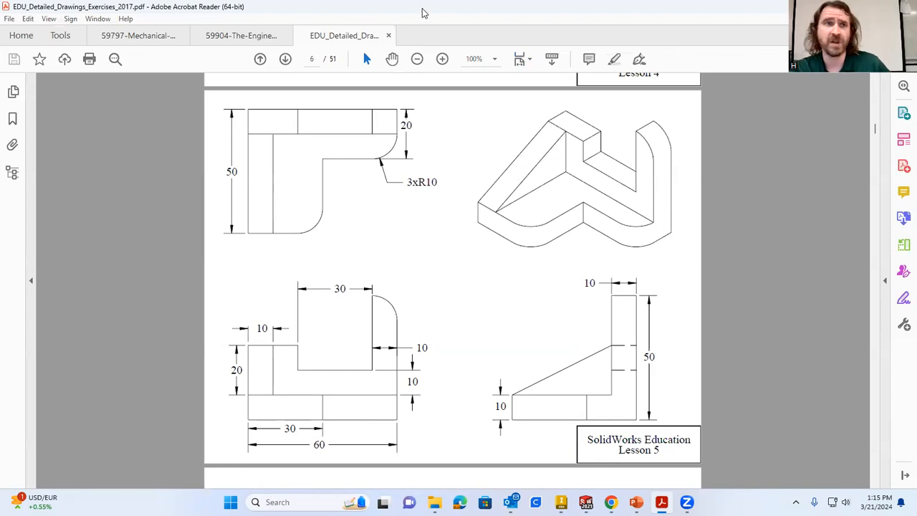
# Step: Switch to Inventor, create a new part and start a 2D sketch on the horizontal XZ plane
pyautogui.hotkey('alt', 'Tab')
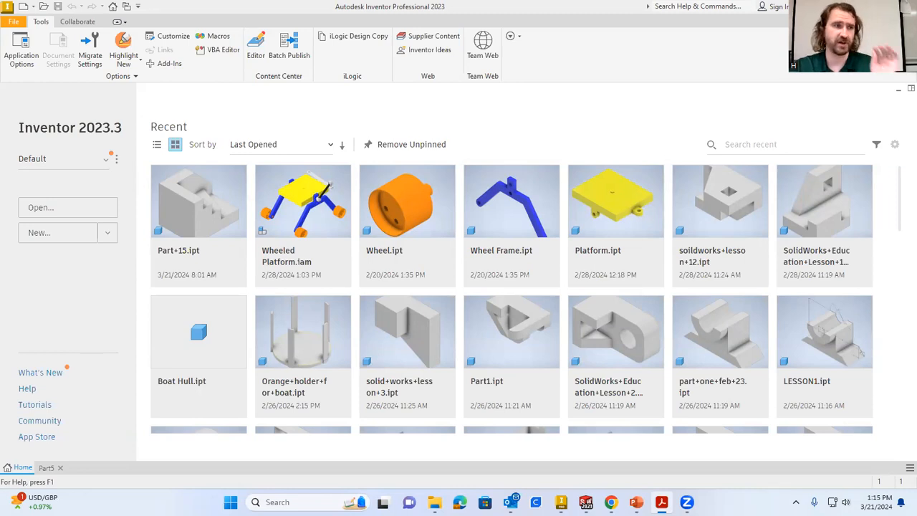
pyautogui.click(28, 6)
pyautogui.doubleClick(525, 143)
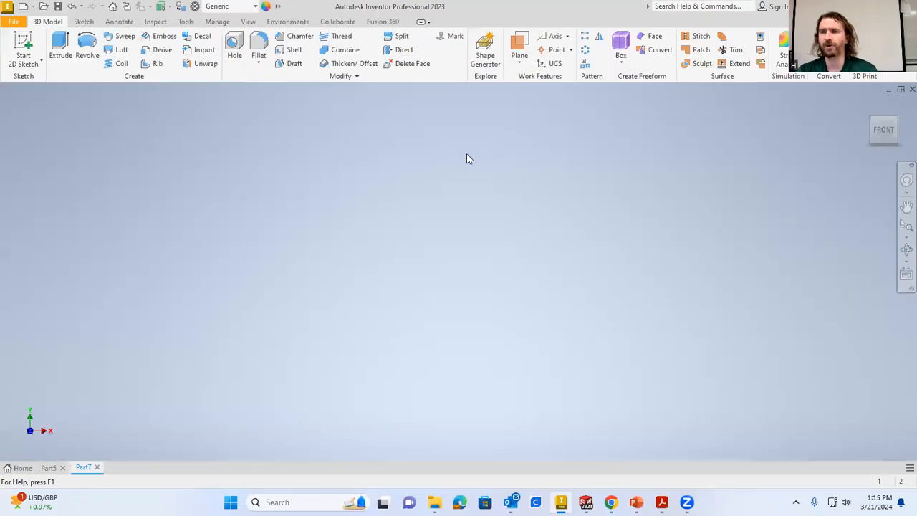
pyautogui.click(23, 50)
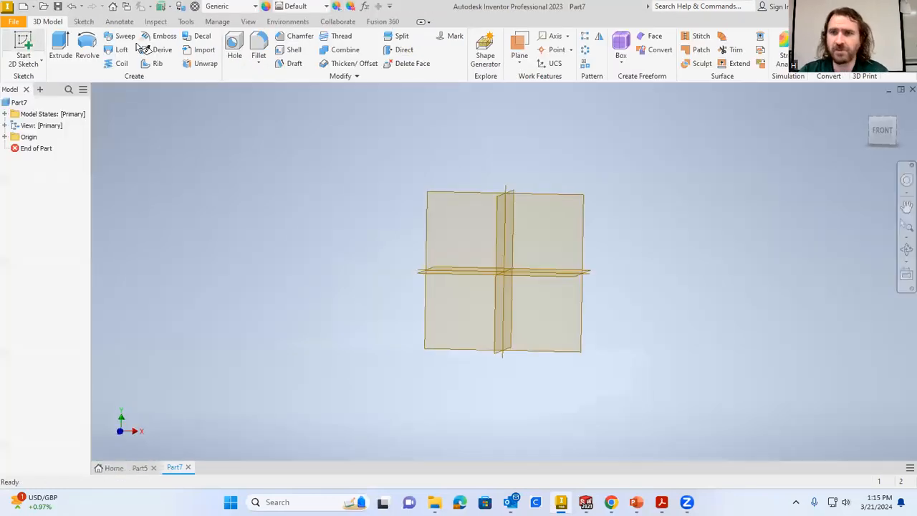
pyautogui.click(386, 275)
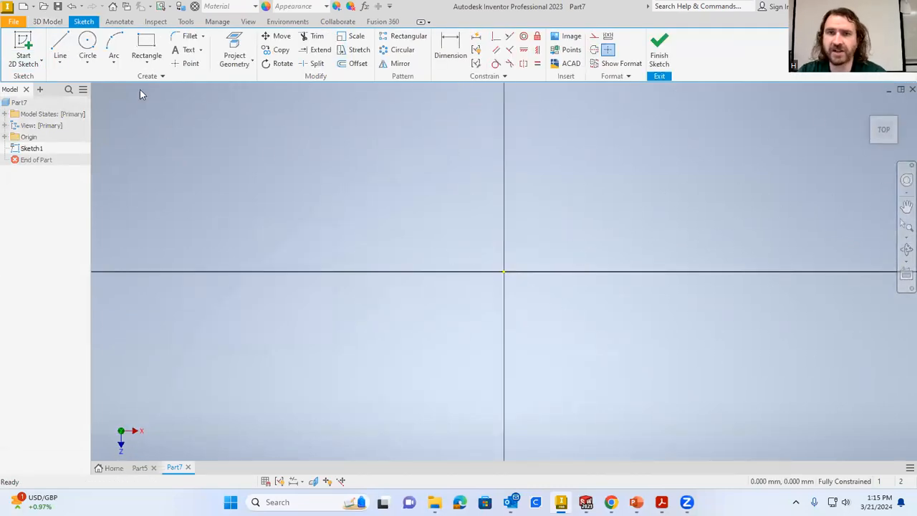
# Step: Draw a 60 mm horizontal line rightward from the origin and a perpendicular 20 mm line down from its end
pyautogui.click(60, 49)
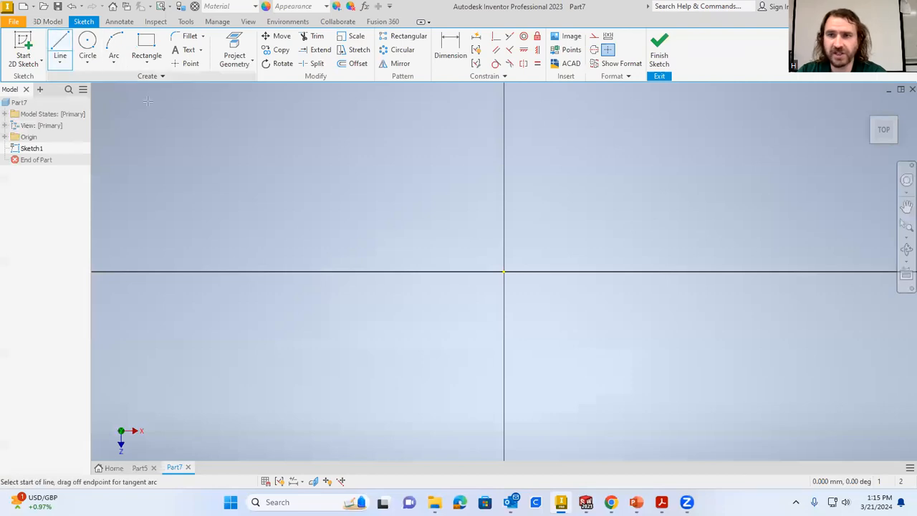
pyautogui.click(504, 271)
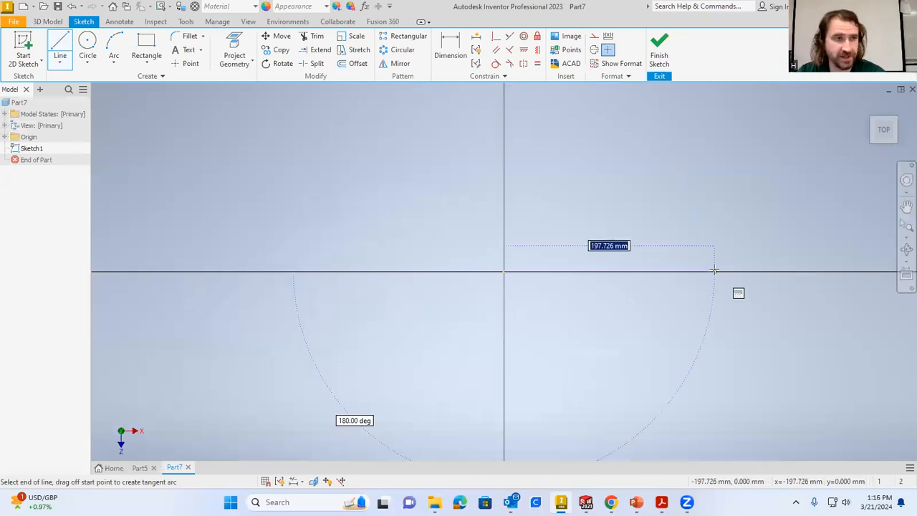
pyautogui.write('60')
pyautogui.press('Return')
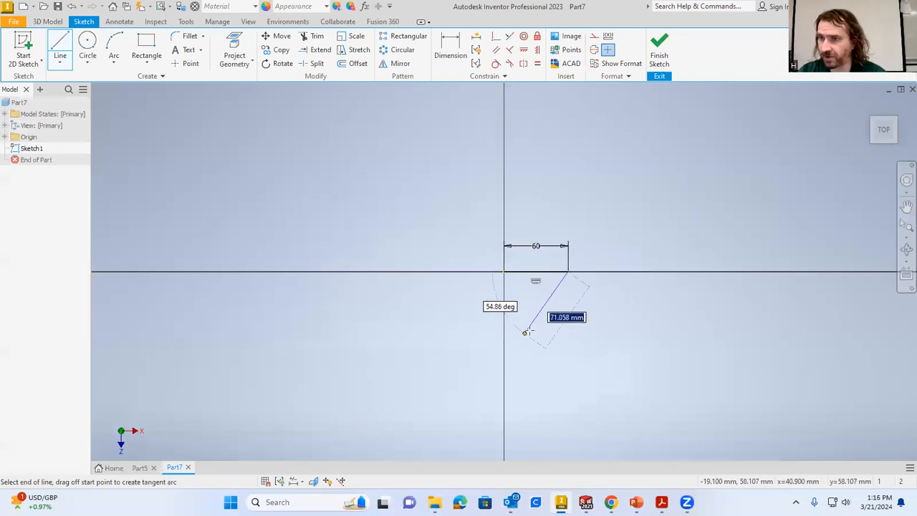
pyautogui.scroll(-3, 567, 311)
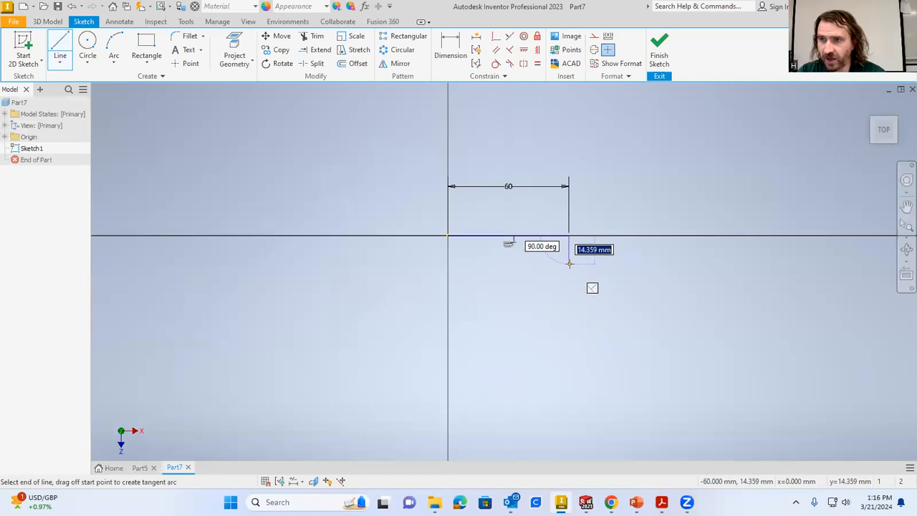
pyautogui.write('20')
pyautogui.press('Return')
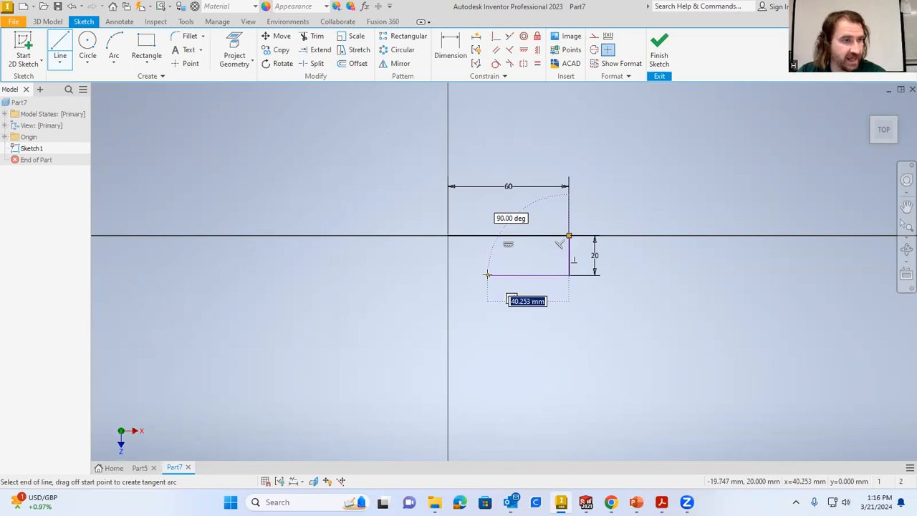
# Step: Continue the outline 30 mm left, 30 mm down and 30 mm left, close it at the origin, and move the vertical 30 dimension outside the profile
pyautogui.write('30')
pyautogui.press('Return')
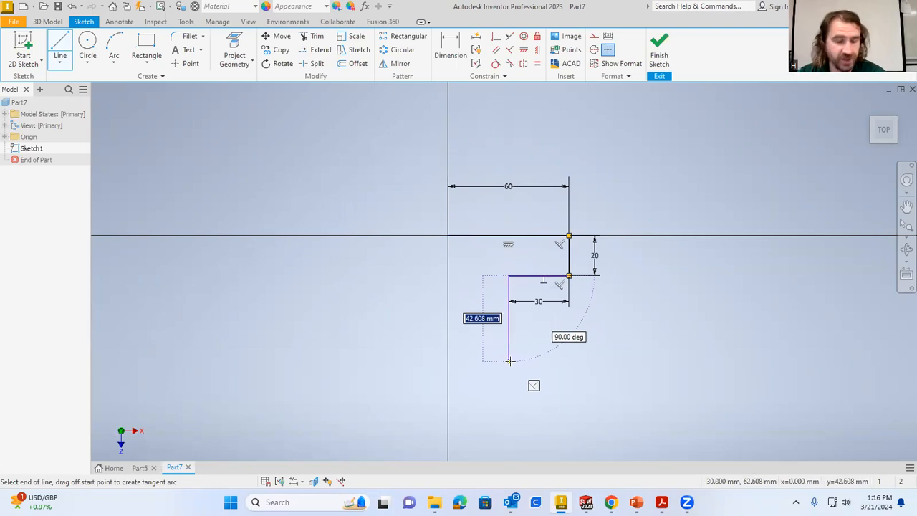
pyautogui.write('30')
pyautogui.press('Return')
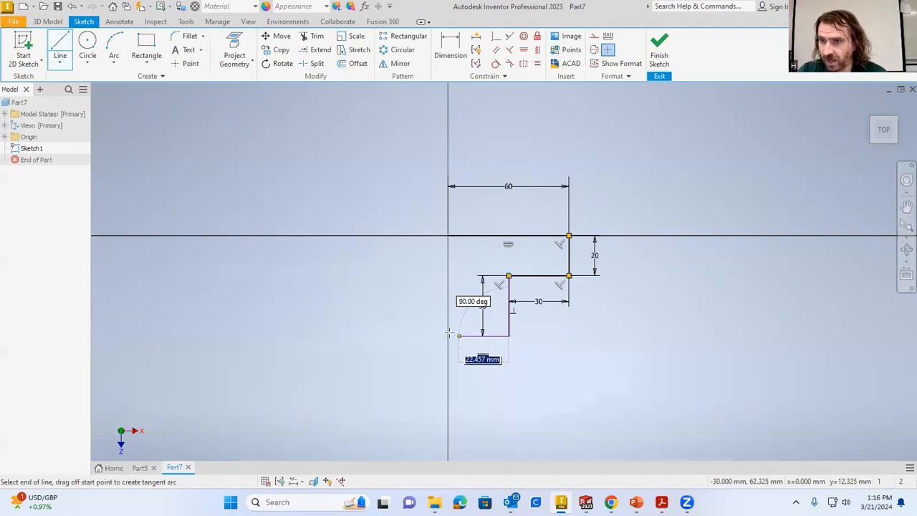
pyautogui.write('30')
pyautogui.press('Return')
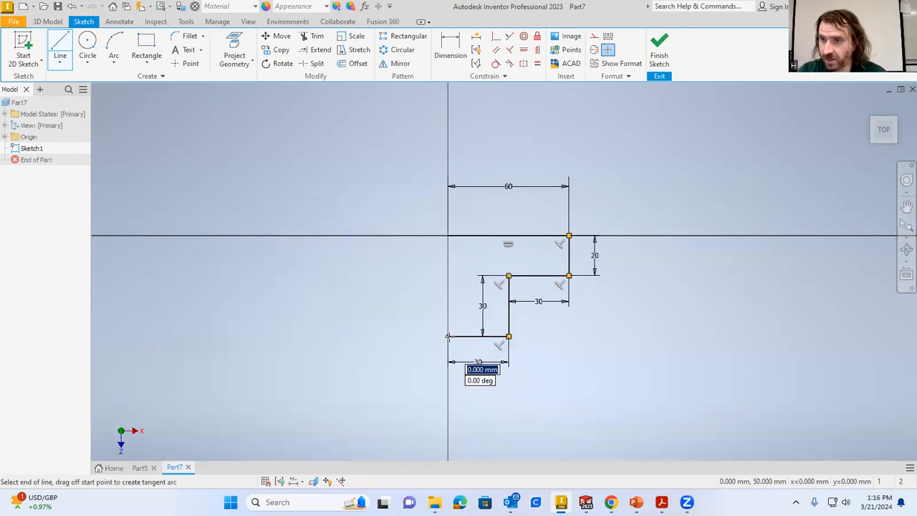
pyautogui.click(448, 235)
pyautogui.rightClick(408, 143)
pyautogui.click(448, 142)
pyautogui.moveTo(484, 306)
pyautogui.mouseDown()
pyautogui.moveTo(542, 312)
pyautogui.moveTo(544, 323)
pyautogui.mouseUp()
pyautogui.scroll(-3, 577, 319)
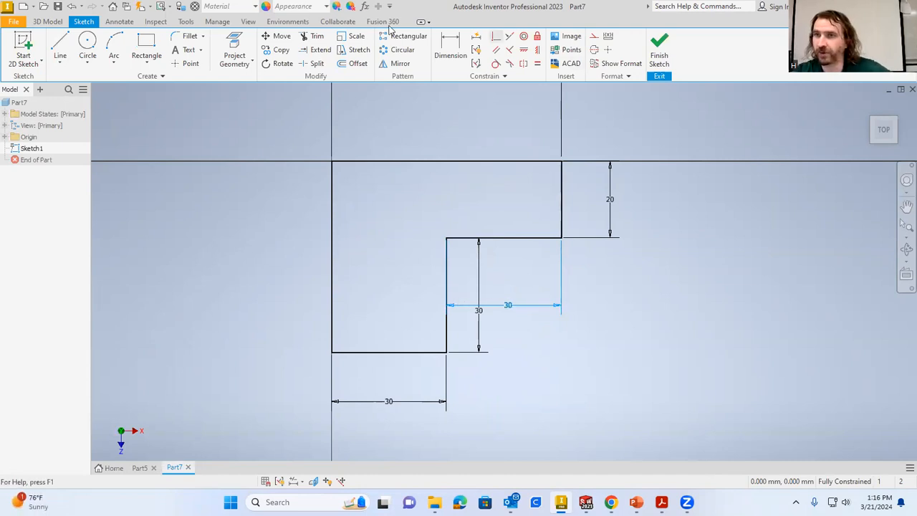
# Step: Fillet the profile's two outer stepped corners with a 10 mm radius
pyautogui.click(187, 36)
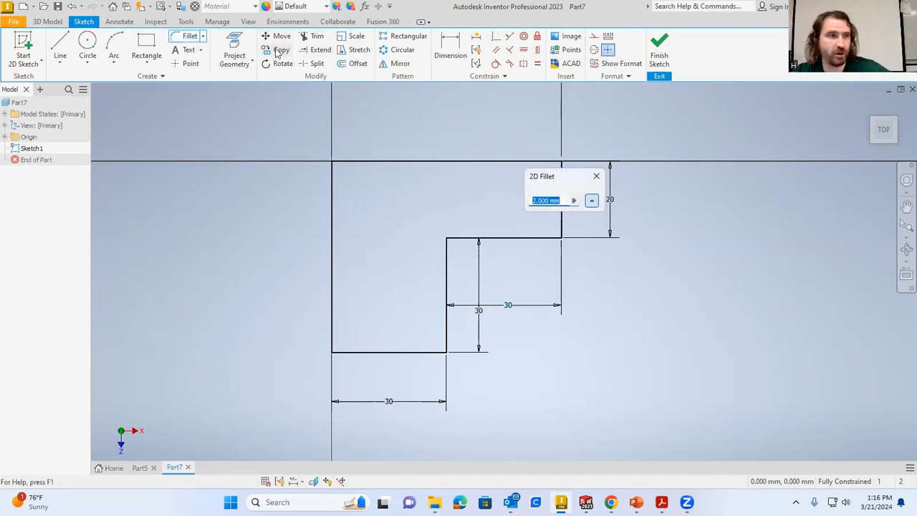
pyautogui.write('10')
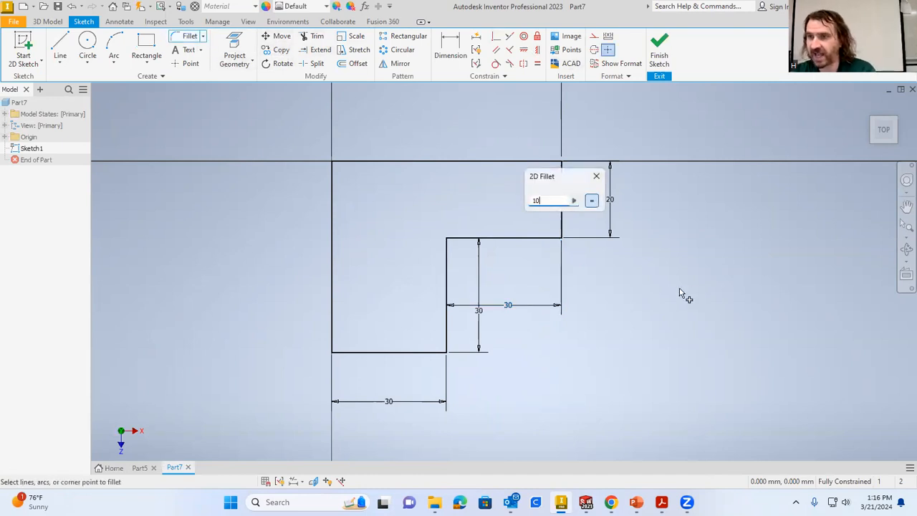
pyautogui.click(562, 241)
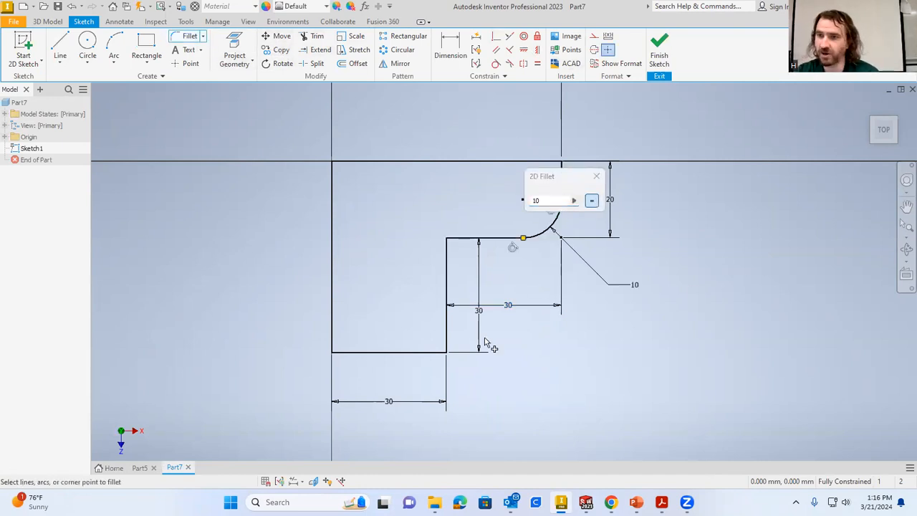
pyautogui.click(446, 352)
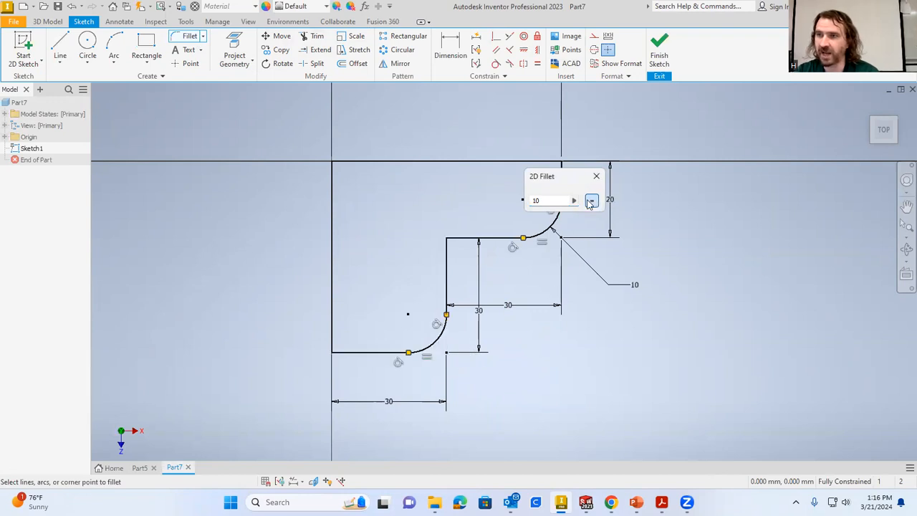
pyautogui.click(596, 175)
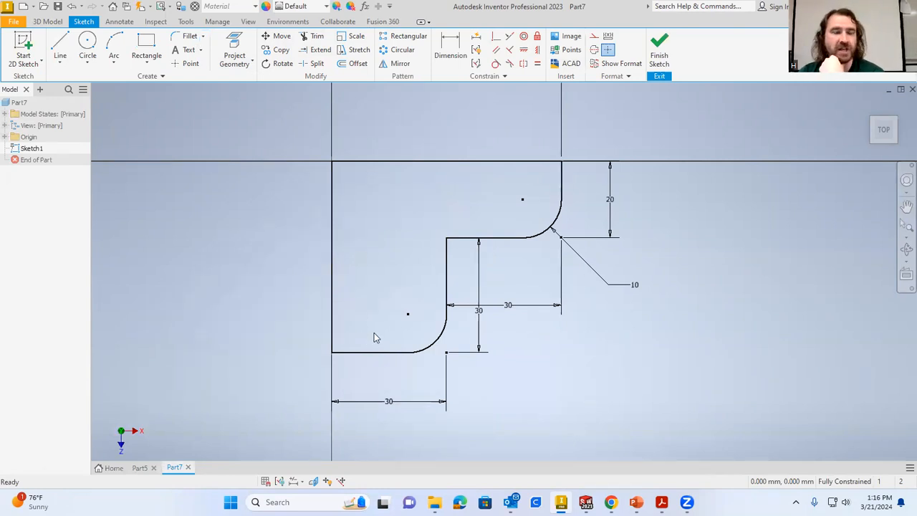
# Step: Draw a horizontal line across the profile 10 mm below its top edge, with two vertical divider lines between it and that edge
pyautogui.click(60, 47)
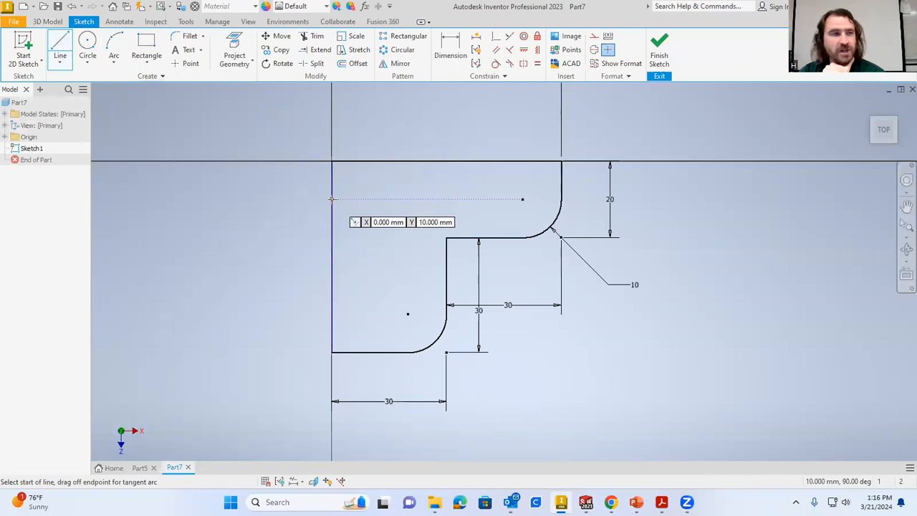
pyautogui.click(331, 199)
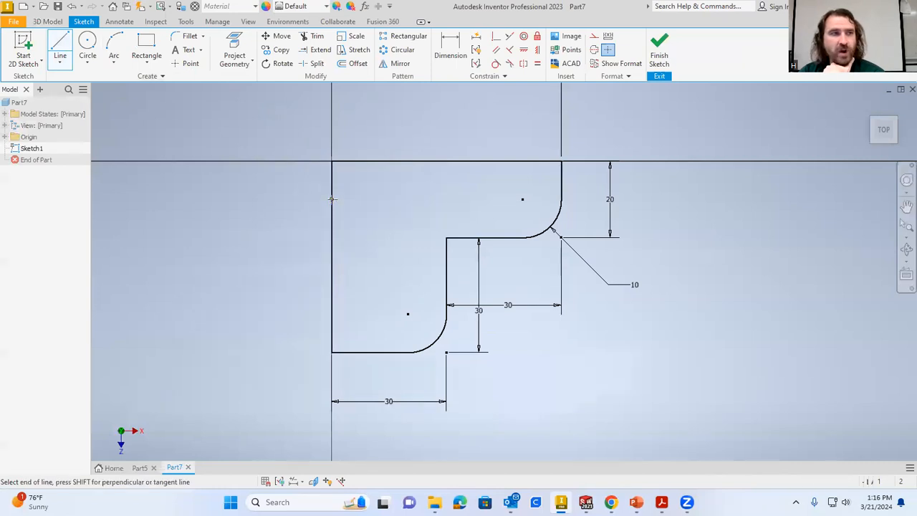
pyautogui.click(401, 161)
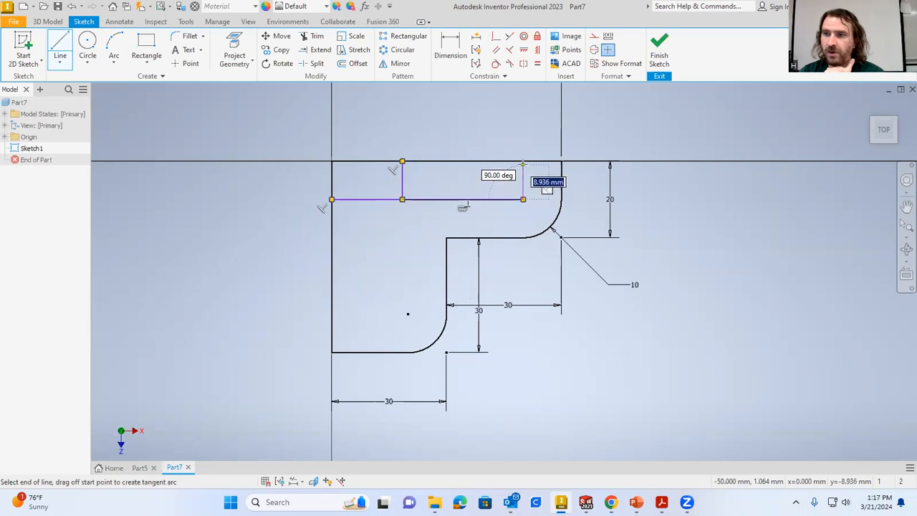
pyautogui.click(523, 199)
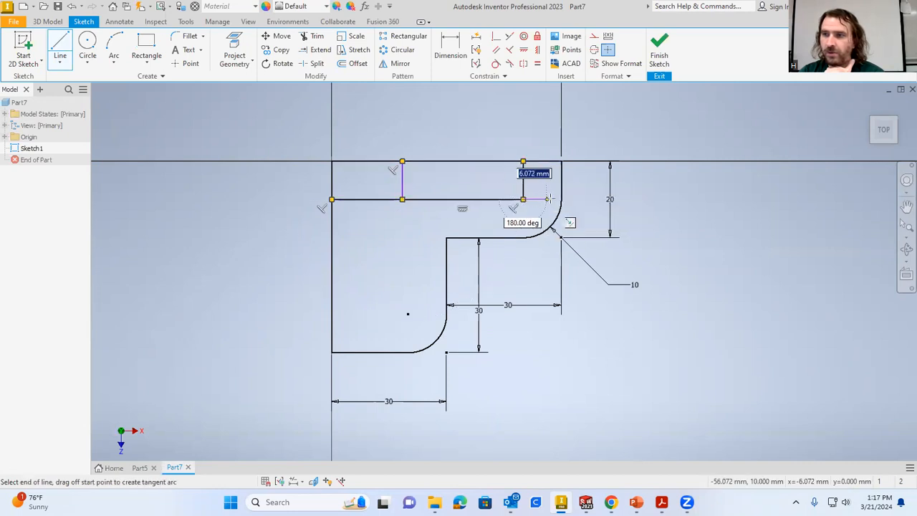
pyautogui.rightClick(578, 123)
pyautogui.click(617, 123)
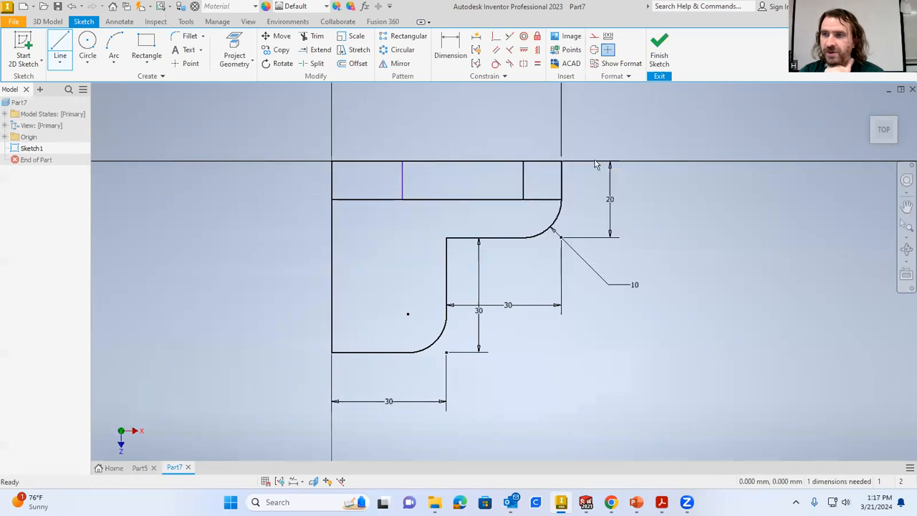
pyautogui.press('d')
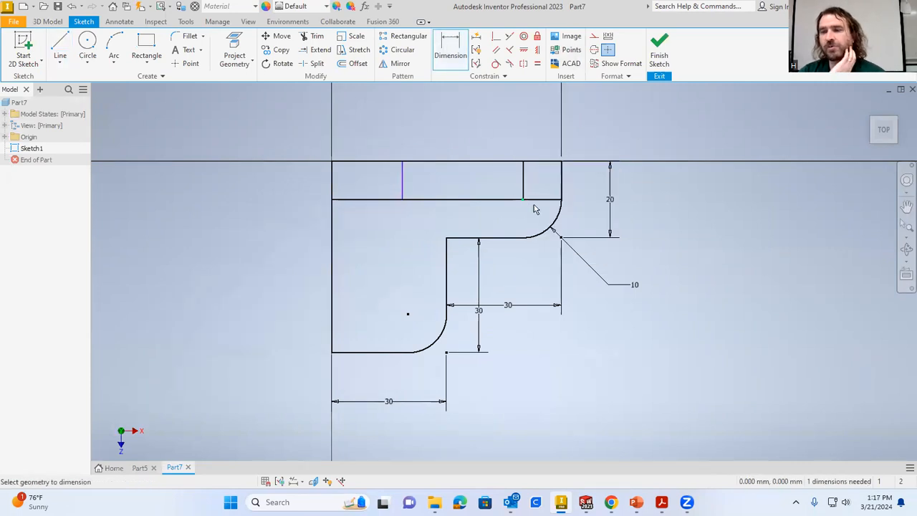
pyautogui.click(523, 181)
pyautogui.press('Escape')
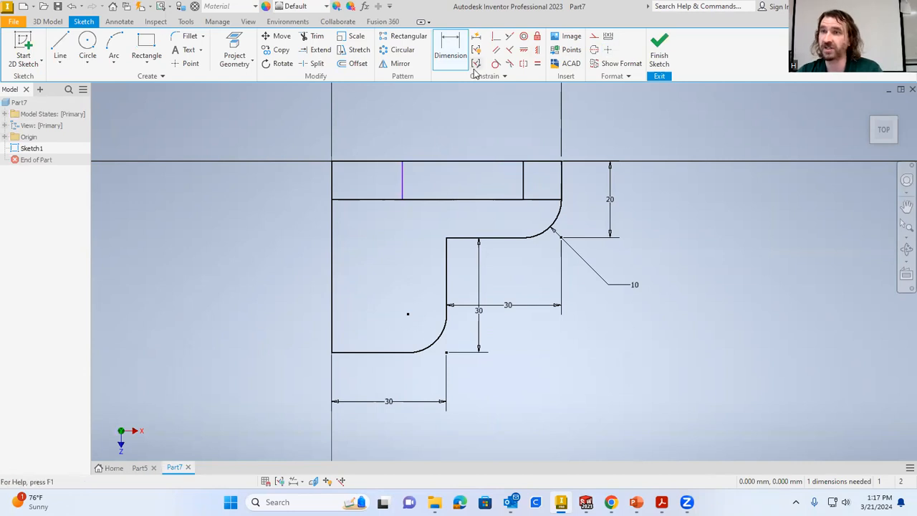
# Step: Dimension the left divider line 20 mm from the profile's left edge
pyautogui.press('d')
pyautogui.click(393, 185)
pyautogui.click(331, 180)
pyautogui.click(365, 129)
pyautogui.write('20')
pyautogui.press('Return')
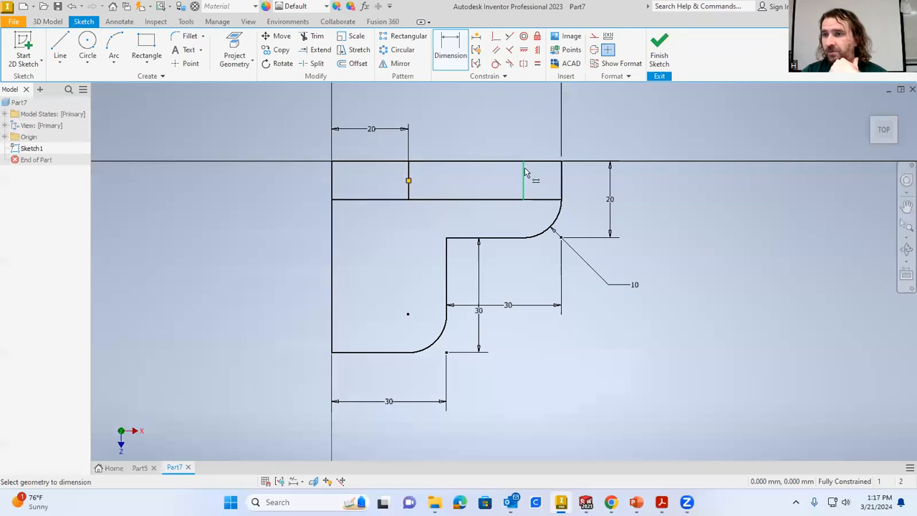
pyautogui.press('Escape')
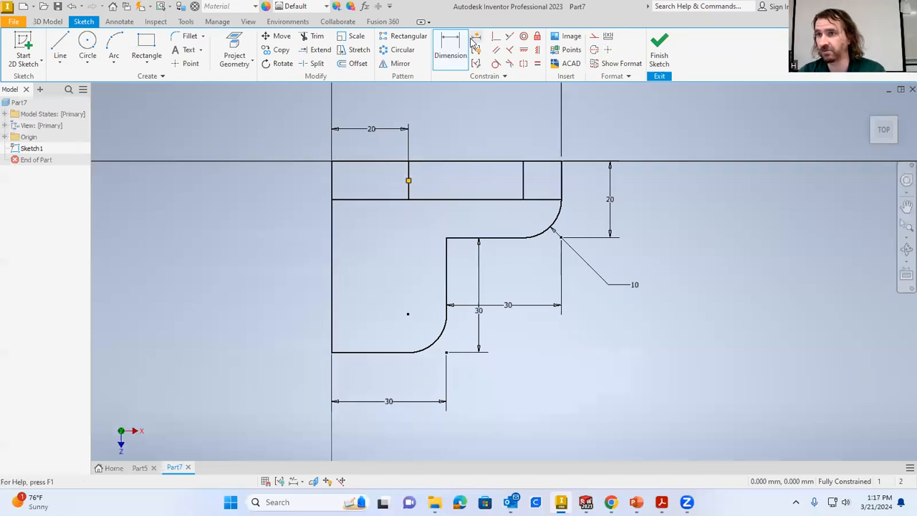
pyautogui.click(534, 161)
pyautogui.click(457, 57)
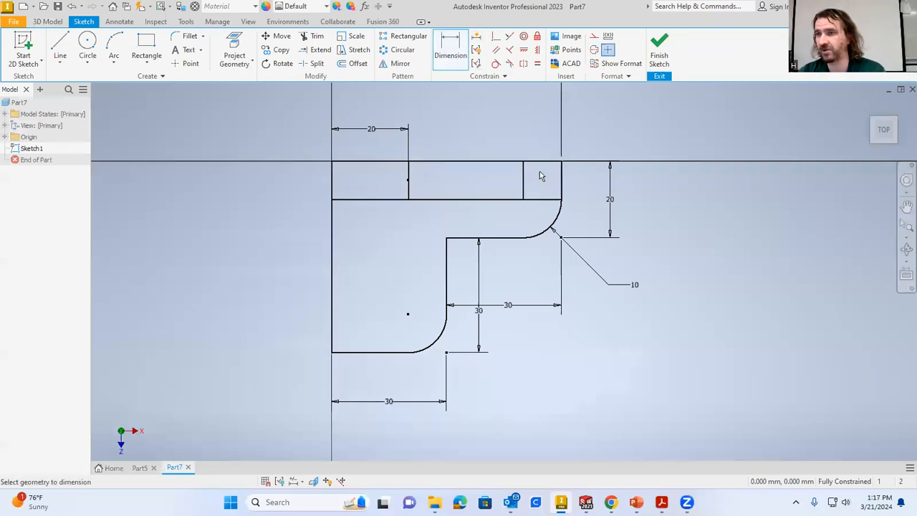
pyautogui.click(539, 164)
pyautogui.press('Escape')
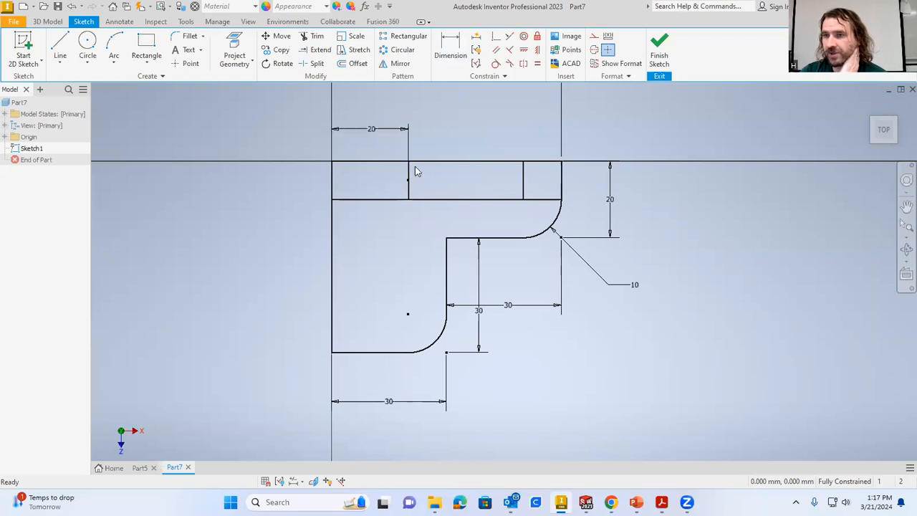
# Step: Add a driven dimension for the horizontal spacing between the two divider lines
pyautogui.click(451, 48)
pyautogui.click(452, 162)
pyautogui.click(439, 198)
pyautogui.click(469, 207)
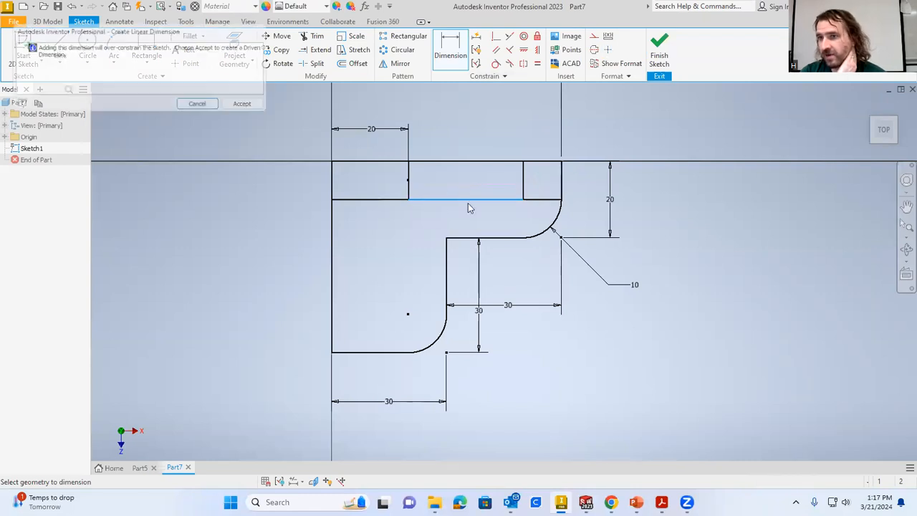
pyautogui.press('Return')
pyautogui.rightClick(454, 110)
pyautogui.click(500, 115)
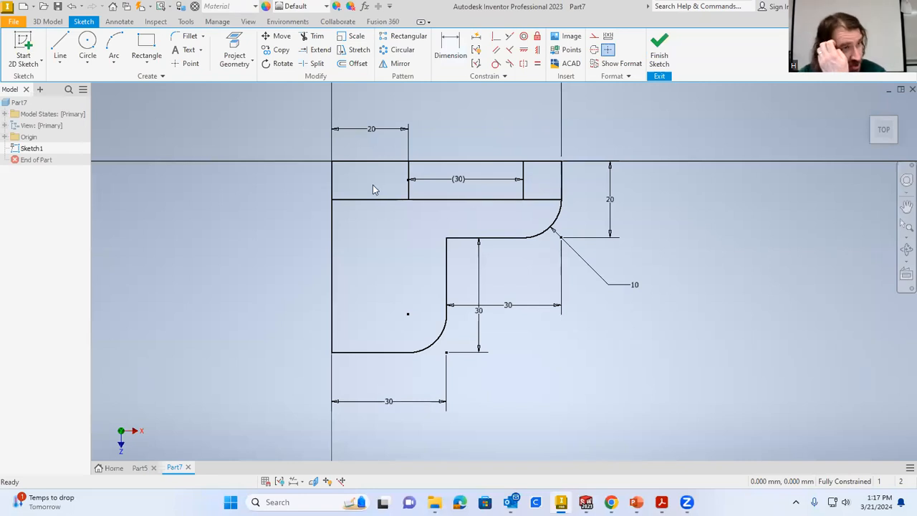
# Step: Draw a vertical line about 7.6 mm from the left edge, from the inner horizontal line down to the bottom edge
pyautogui.click(59, 46)
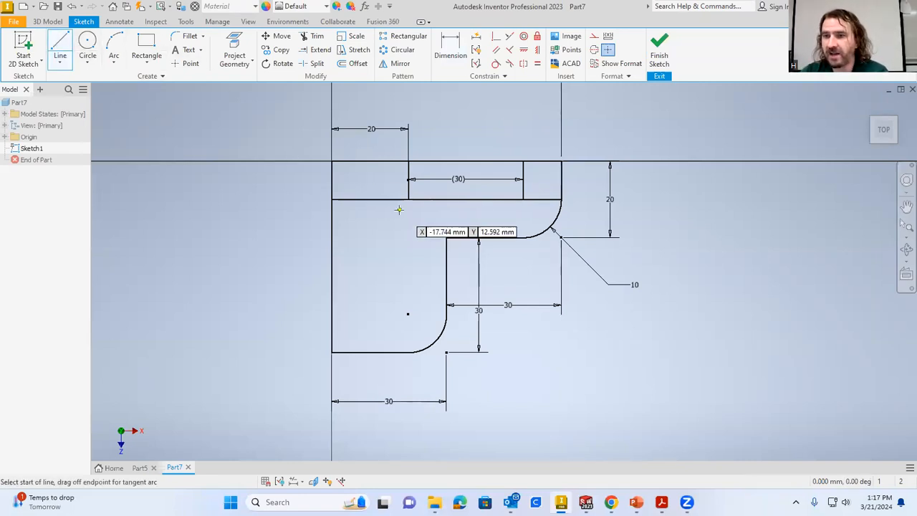
pyautogui.click(361, 200)
pyautogui.click(361, 351)
pyautogui.rightClick(379, 237)
pyautogui.click(416, 239)
# Step: Dimension the inner vertical line 10 mm from the profile's left edge
pyautogui.press('d')
pyautogui.click(361, 264)
pyautogui.click(332, 258)
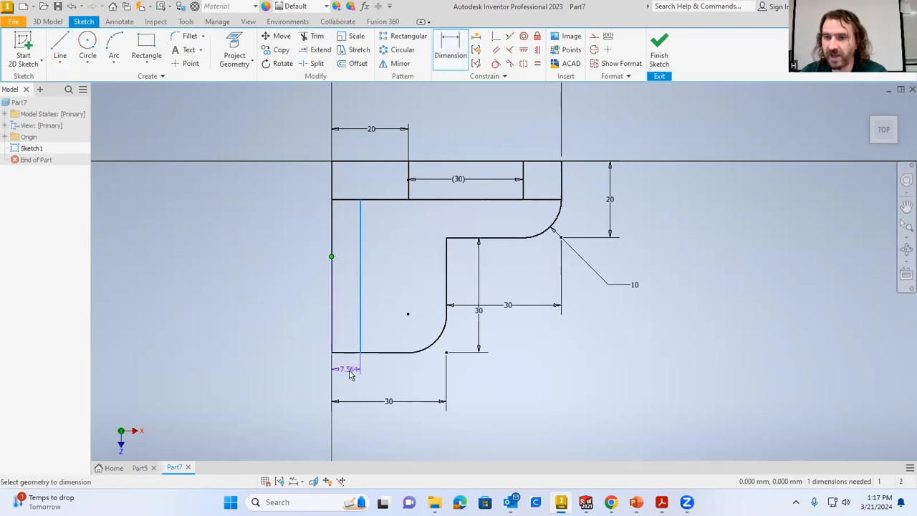
pyautogui.click(351, 371)
pyautogui.write('10')
pyautogui.press('Return')
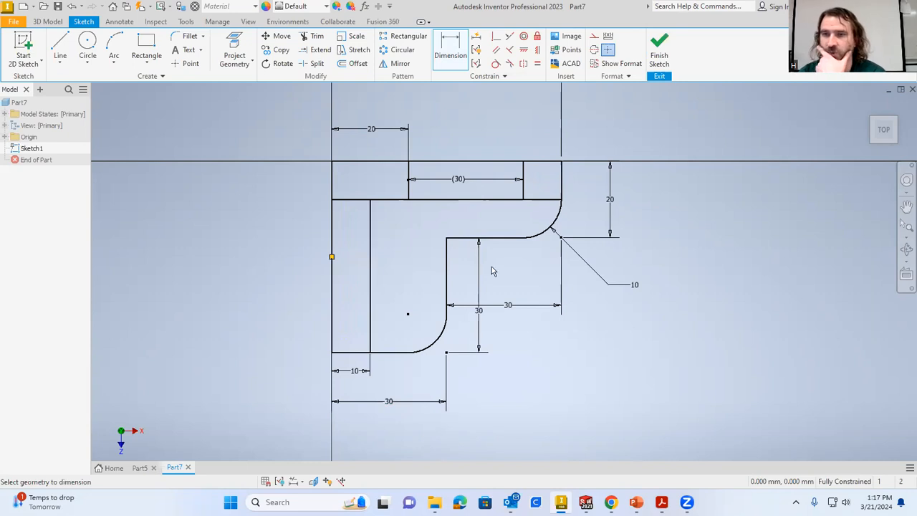
pyautogui.rightClick(691, 266)
pyautogui.click(721, 266)
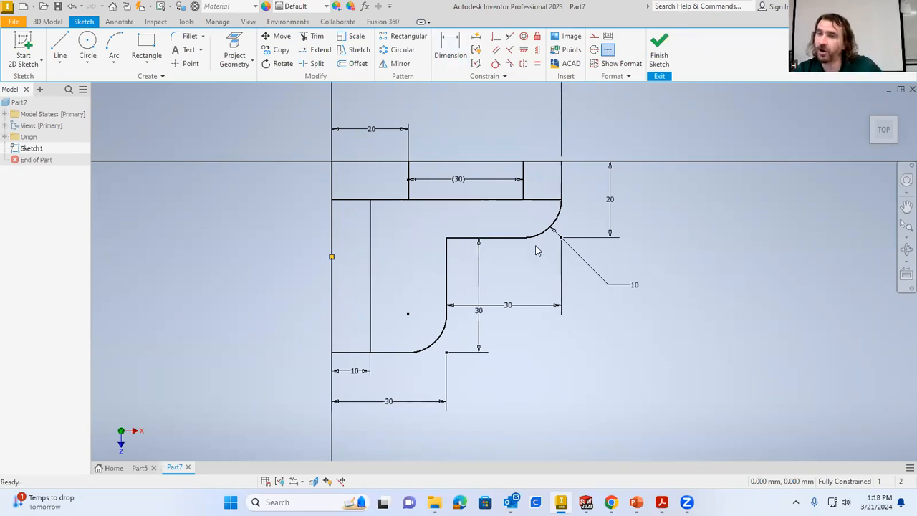
# Step: Move the driven dimension between the two divider lines above the profile, and finish the sketch
pyautogui.moveTo(460, 179); pyautogui.dragTo(469, 134)
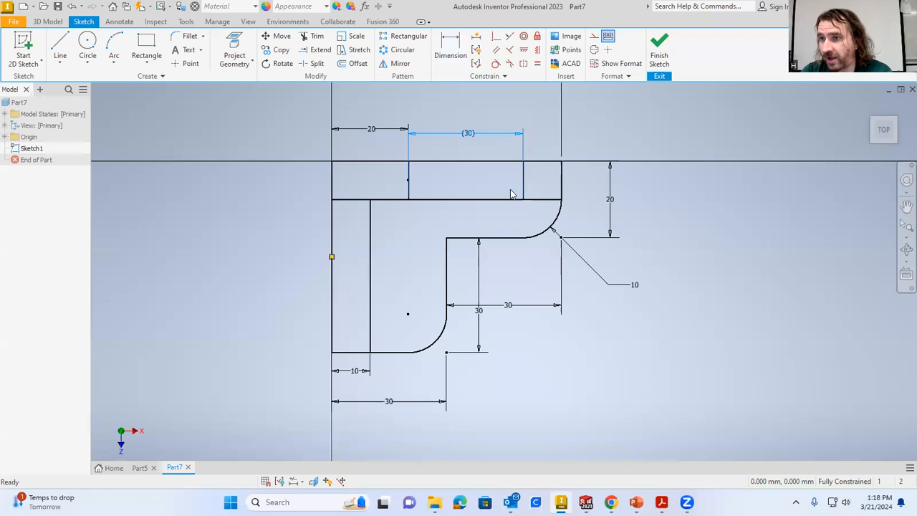
pyautogui.moveTo(883, 130); pyautogui.dragTo(893, 134)
pyautogui.click(659, 55)
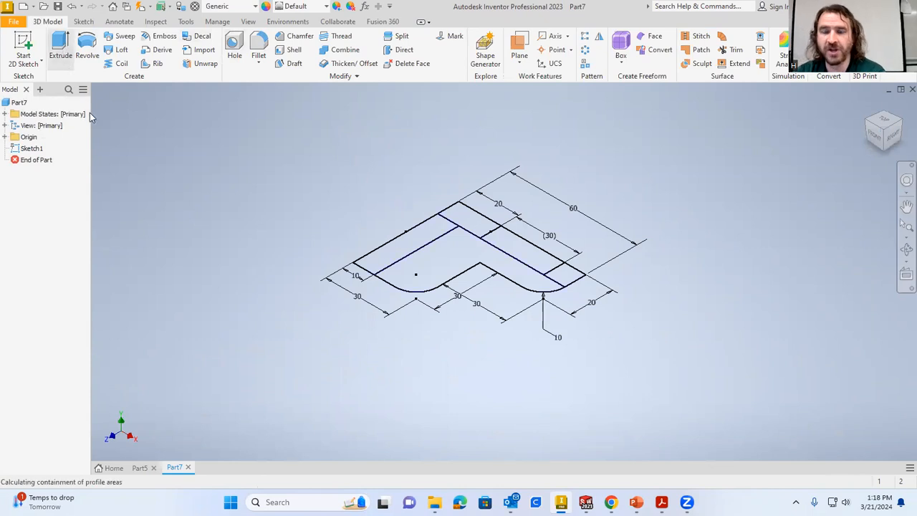
# Step: Extrude the inner L-shaped region with the rounded corners 10 mm upward as the base
pyautogui.click(60, 49)
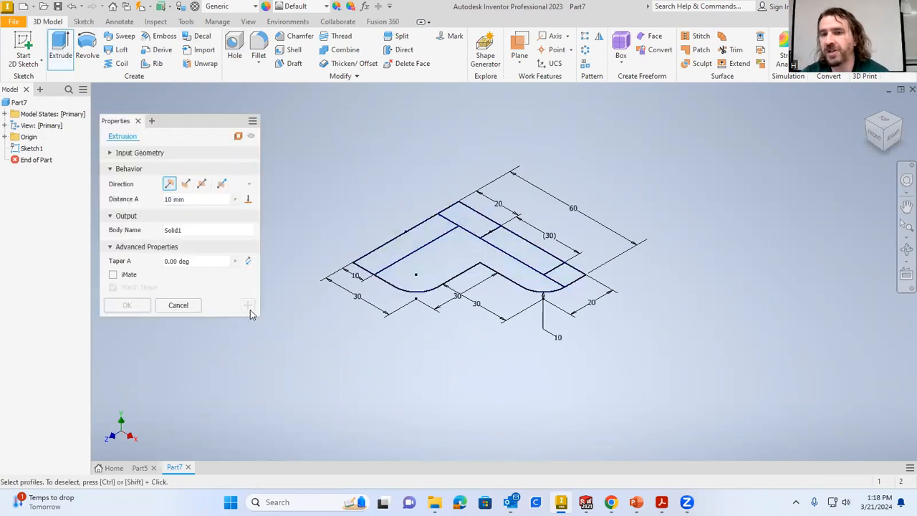
pyautogui.click(455, 266)
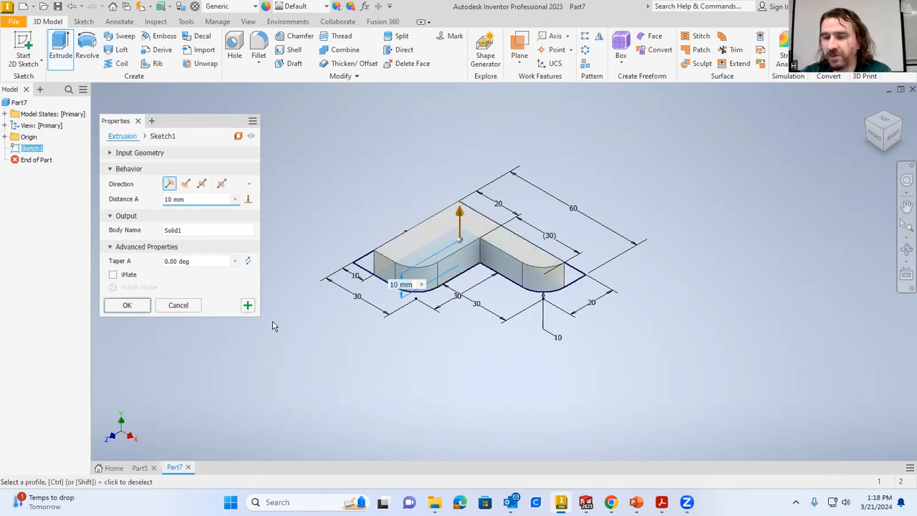
pyautogui.click(248, 306)
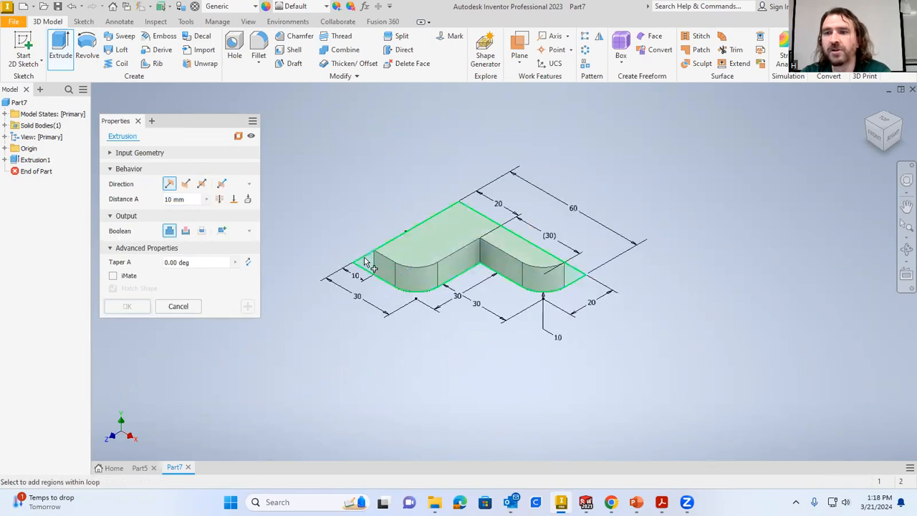
# Step: Extrude the long side strip and the adjoining back corner region together 30 mm upward, joined to the base
pyautogui.click(368, 267)
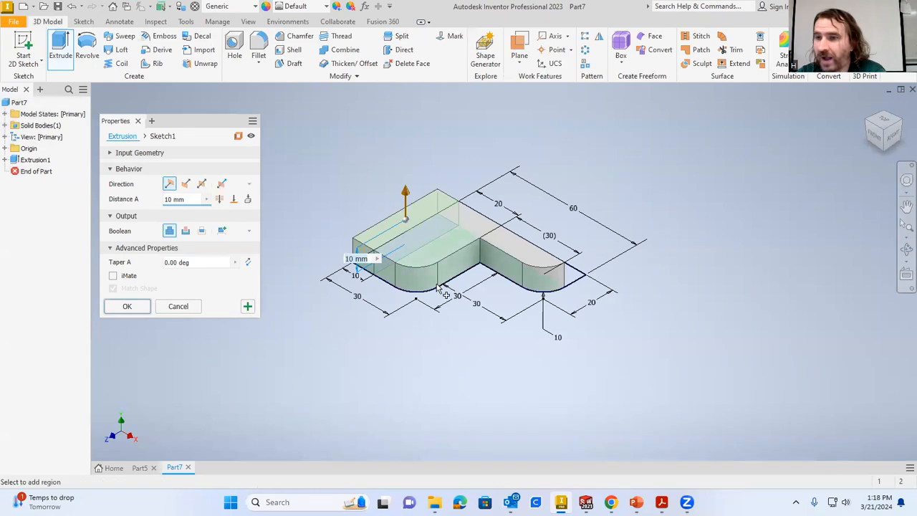
pyautogui.click(477, 230)
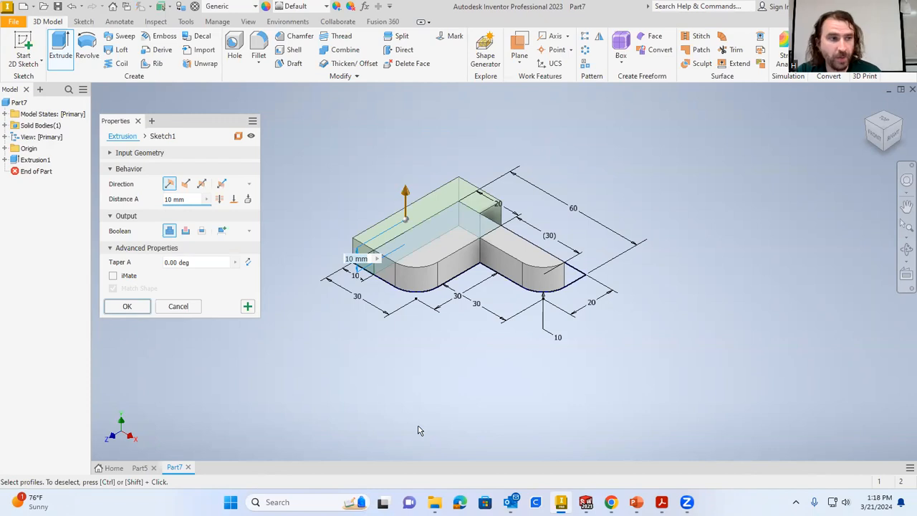
pyautogui.write('30')
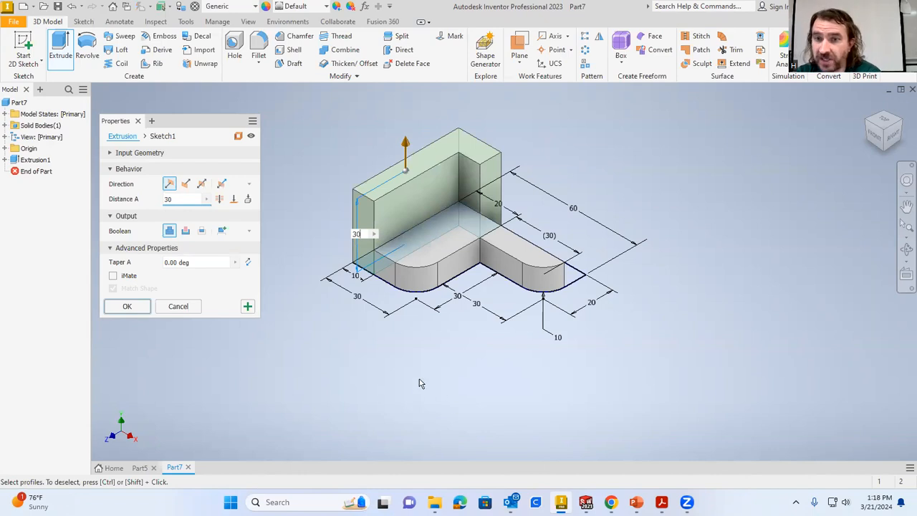
pyautogui.click(247, 306)
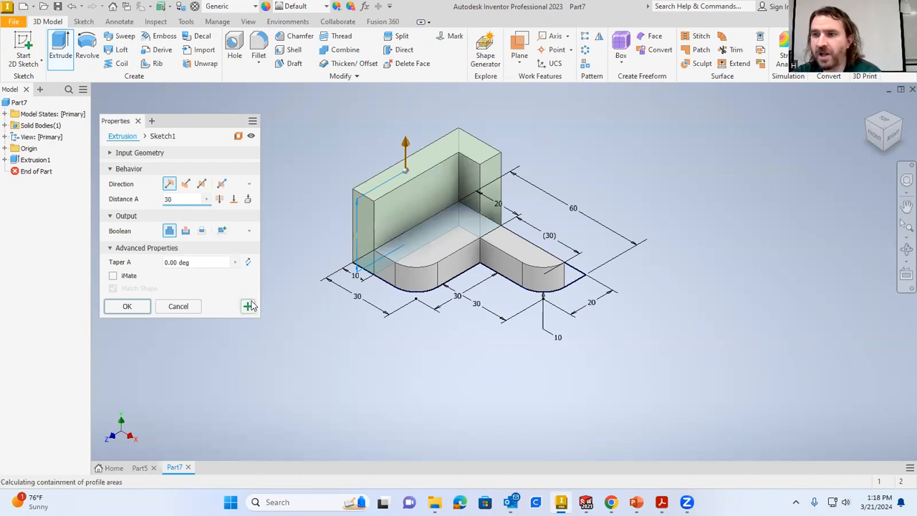
# Step: Extrude the middle region of the back strip, between the two divider lines, 20 mm upward
pyautogui.click(528, 252)
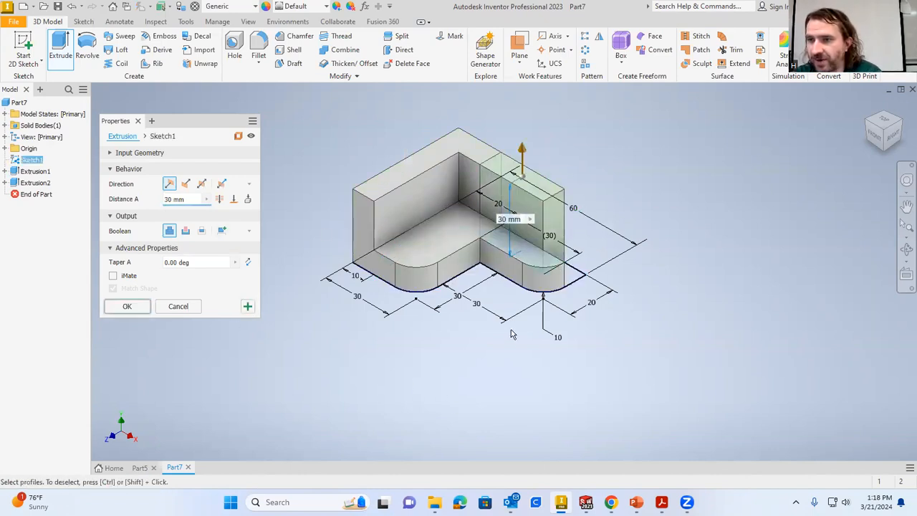
pyautogui.write('20')
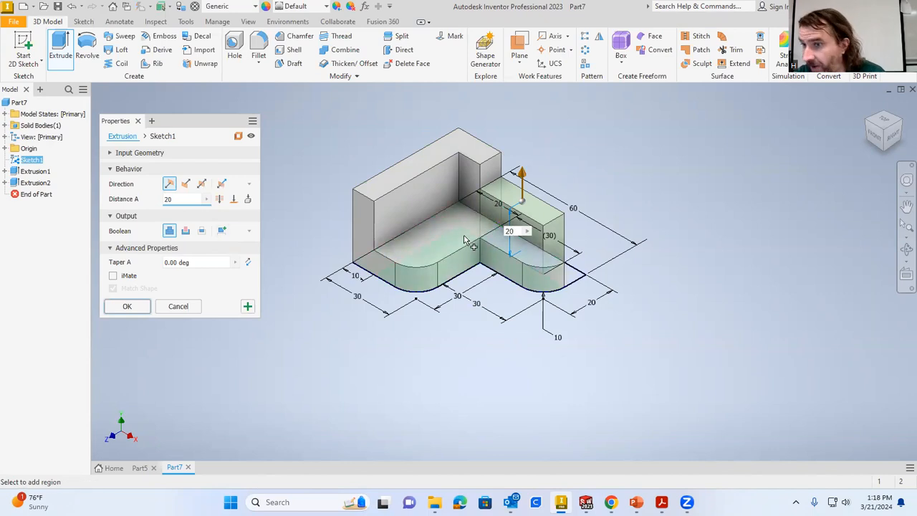
pyautogui.click(248, 306)
# Step: Extrude the remaining small end region of the back strip 50 mm upward as a post
pyautogui.click(566, 276)
pyautogui.write('50')
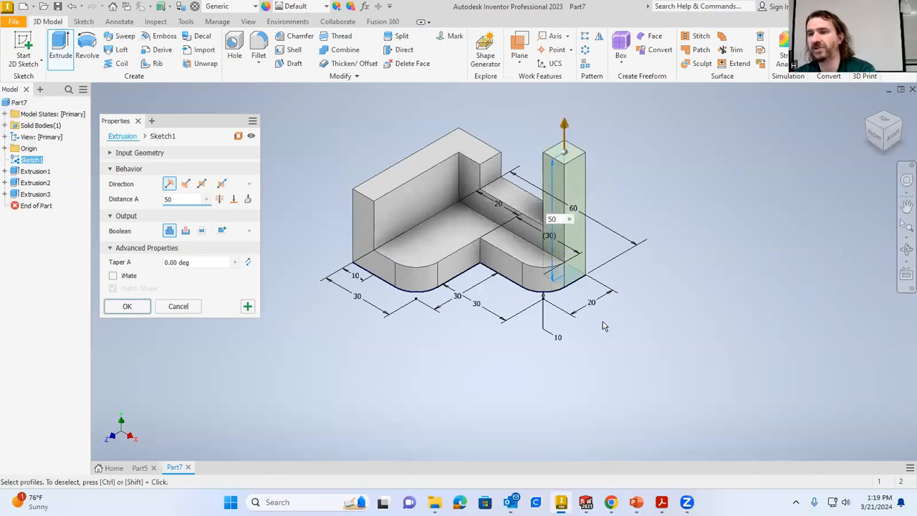
pyautogui.press('Return')
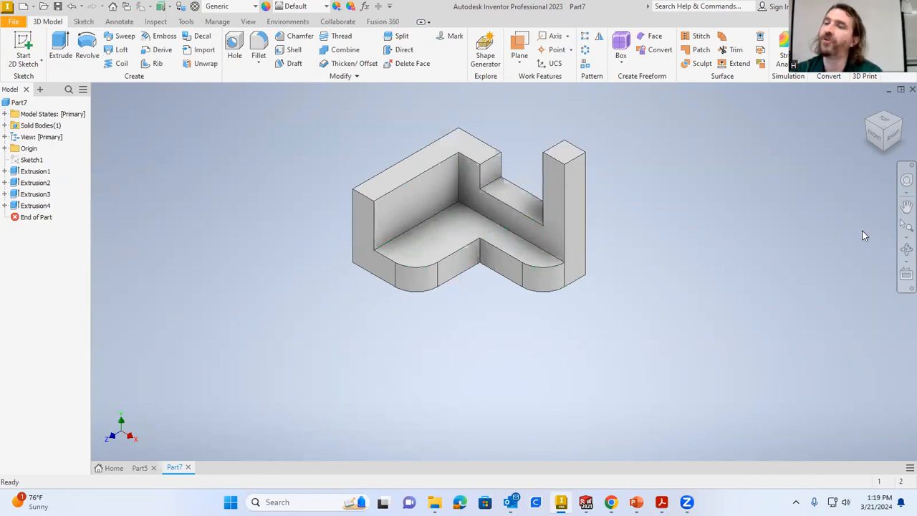
# Step: Fillet the outer top edge of the tall post with a 10 mm radius
pyautogui.click(885, 132)
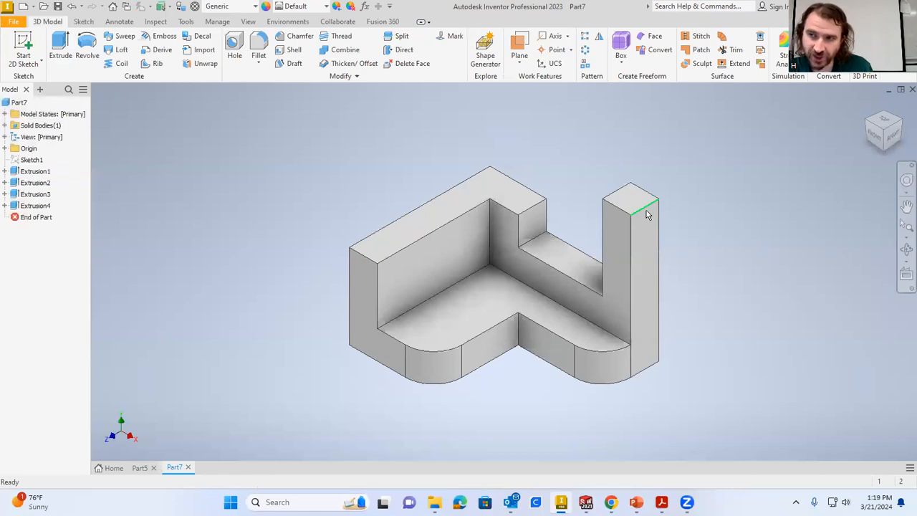
pyautogui.click(258, 45)
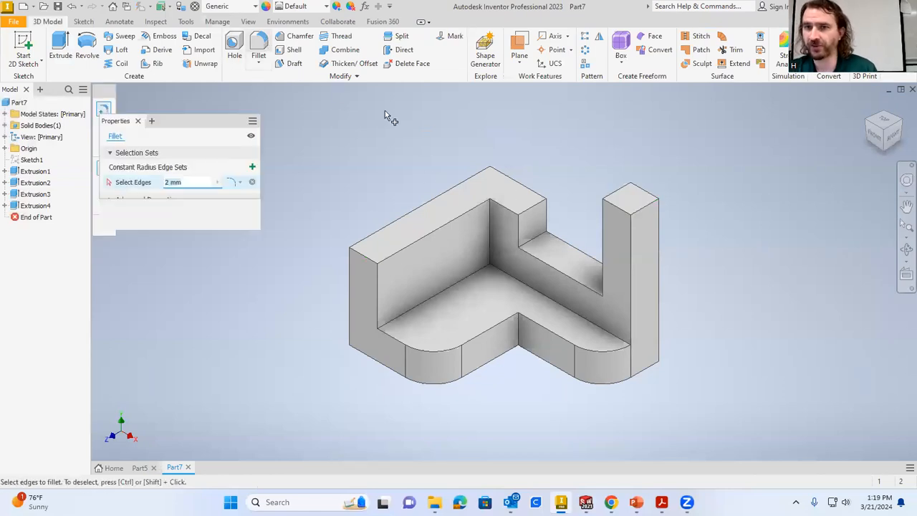
pyautogui.write('10')
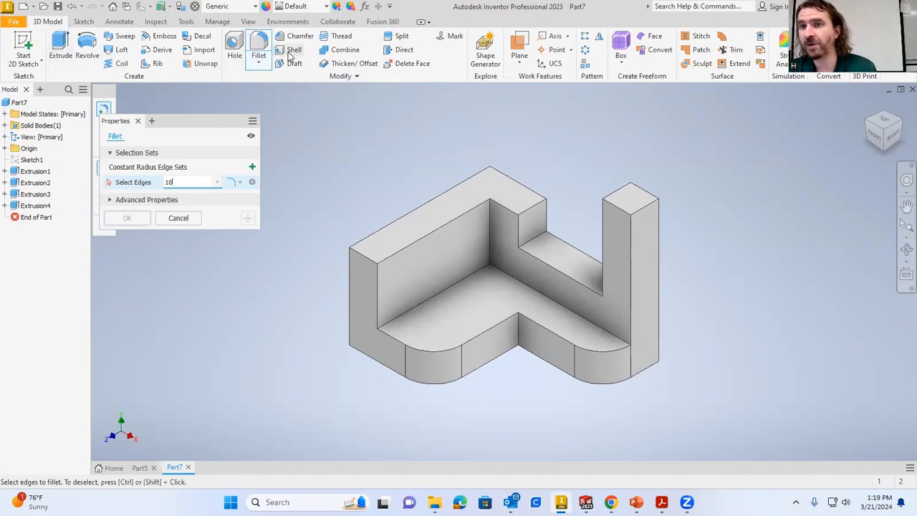
pyautogui.click(641, 211)
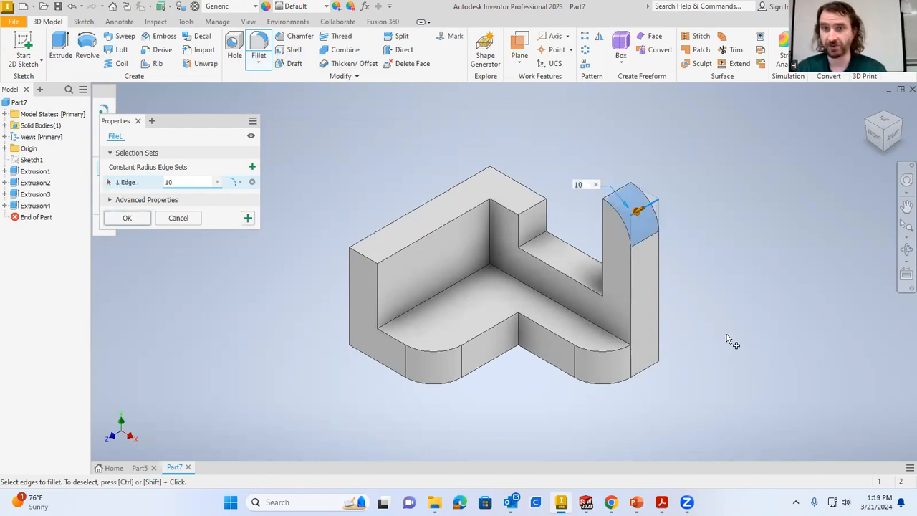
pyautogui.press('Return')
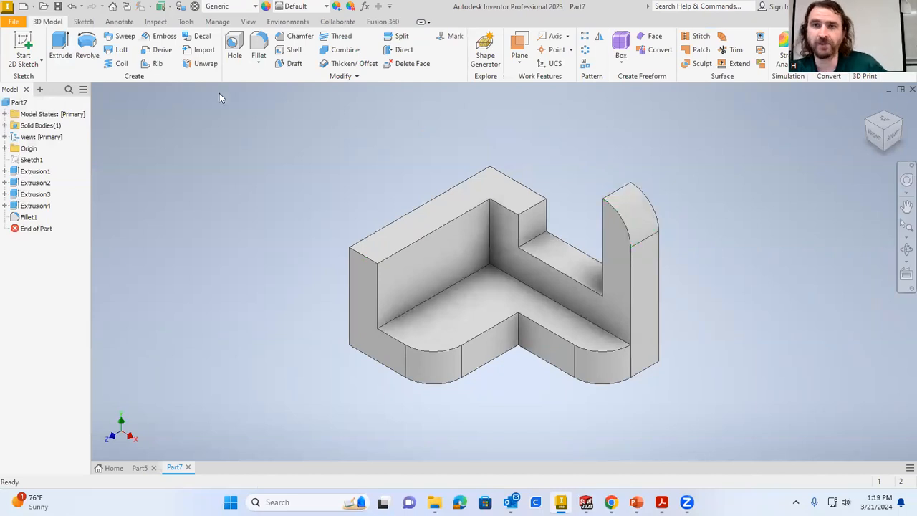
# Step: Chamfer the top edge at the side wall's free end with two distances, 40 mm along the top and 20 mm down the end face
pyautogui.click(290, 38)
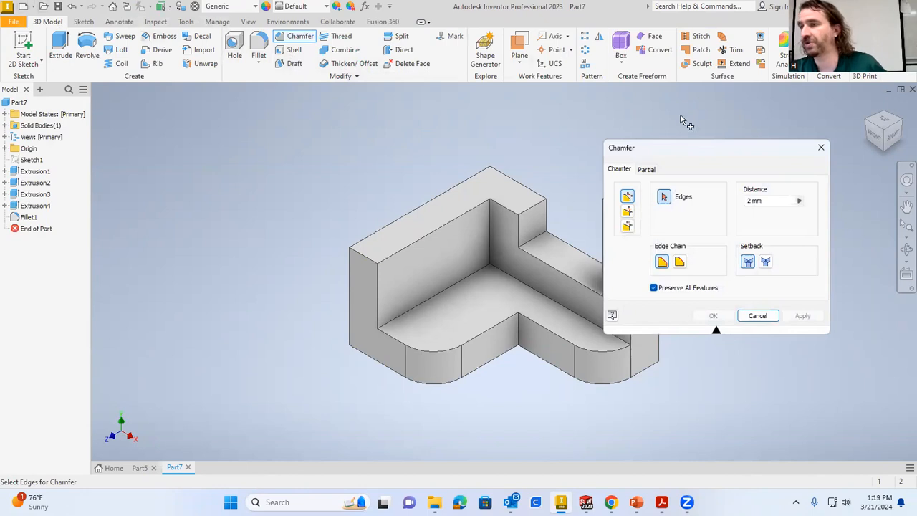
pyautogui.moveTo(684, 153); pyautogui.dragTo(124, 107)
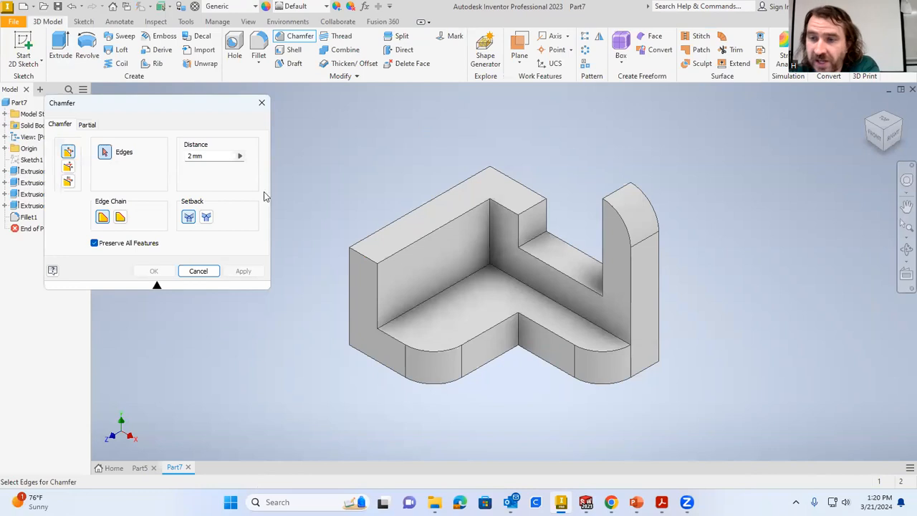
pyautogui.click(68, 182)
pyautogui.click(363, 257)
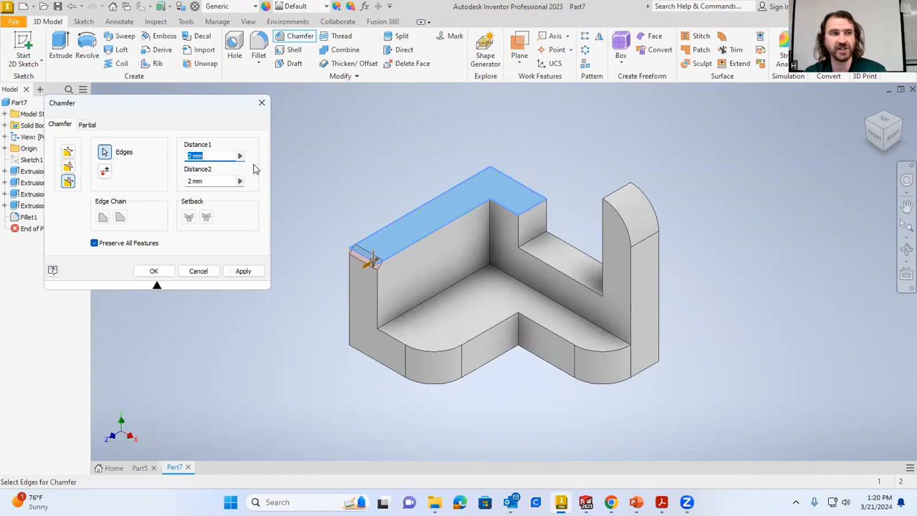
pyautogui.write('40')
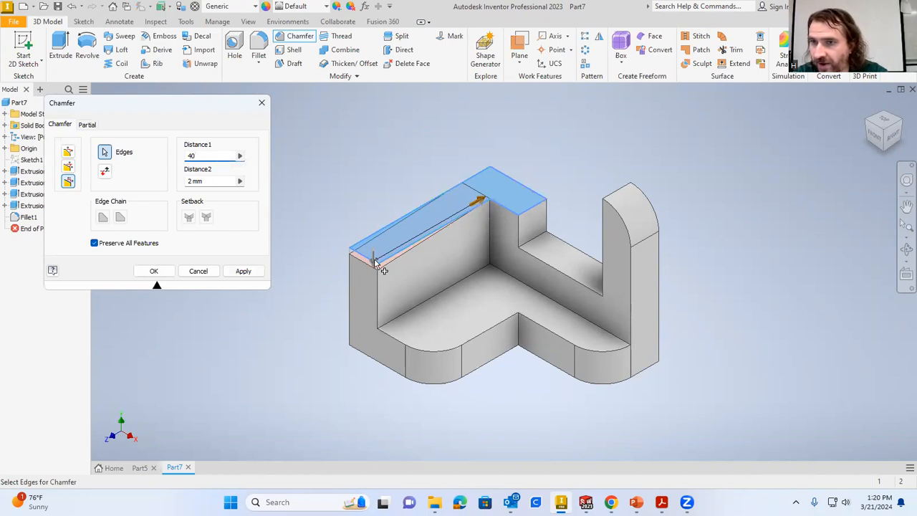
pyautogui.click(219, 181)
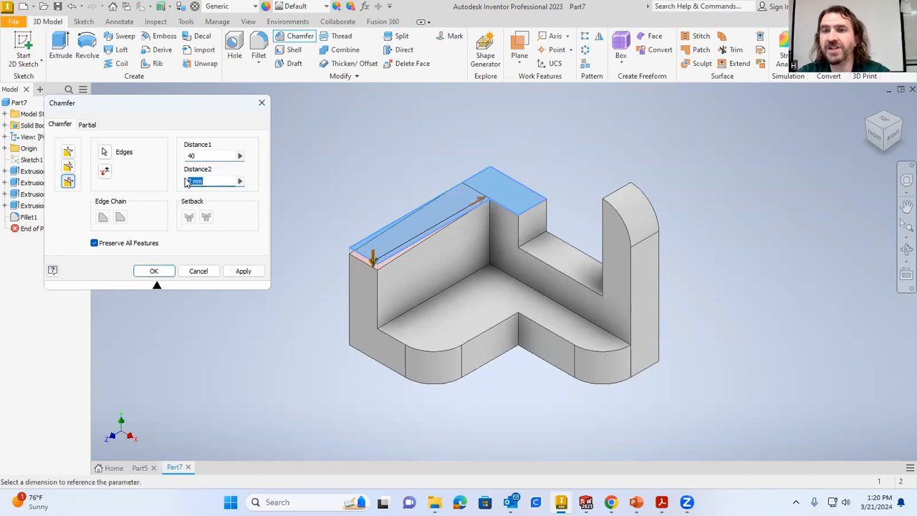
pyautogui.write('20')
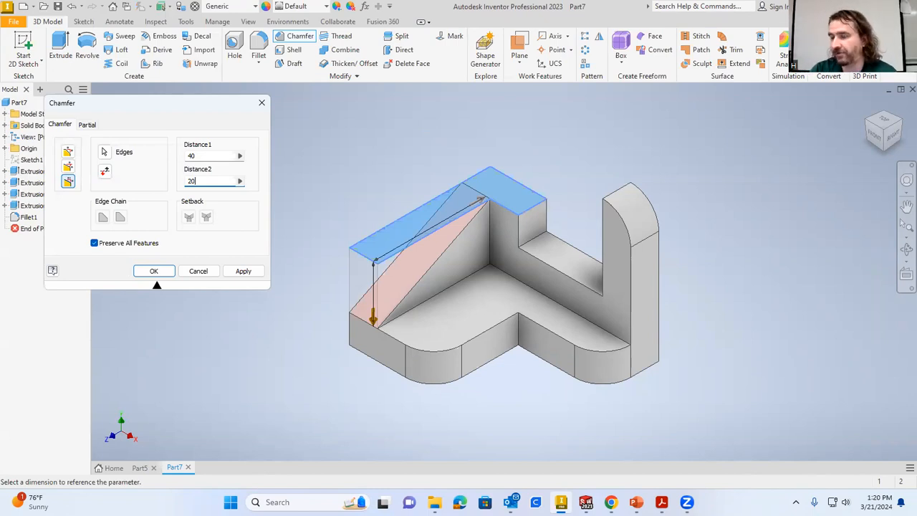
pyautogui.click(241, 278)
pyautogui.press('Escape')
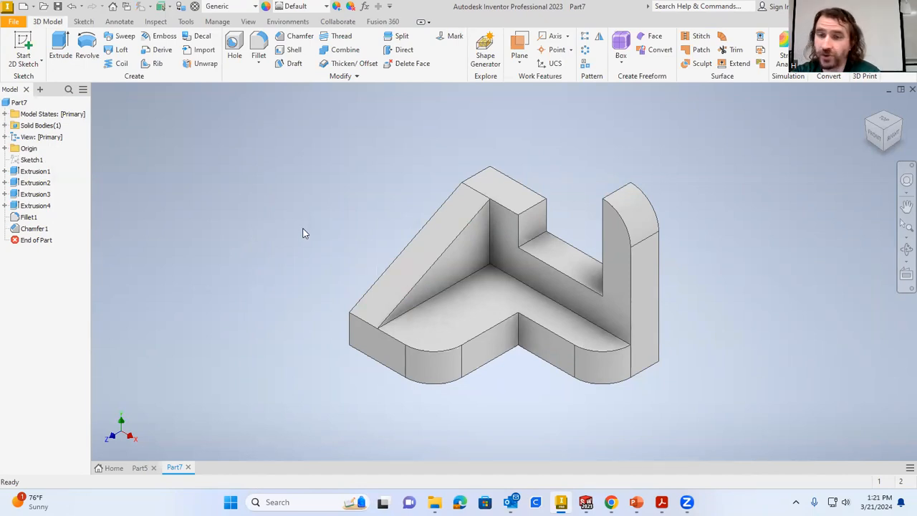
# Step: Switch to the exercises PDF in Adobe Acrobat Reader and examine the views and dimensions of the SolidWorks Education Lesson 6 drawing
pyautogui.click(888, 91)
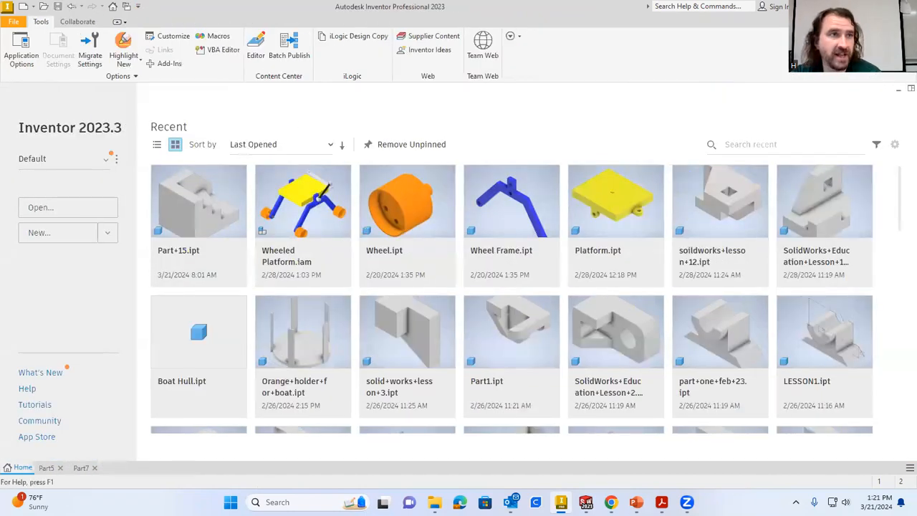
pyautogui.hotkey('alt', 'Tab')
pyautogui.scroll(-1, 556, 208)
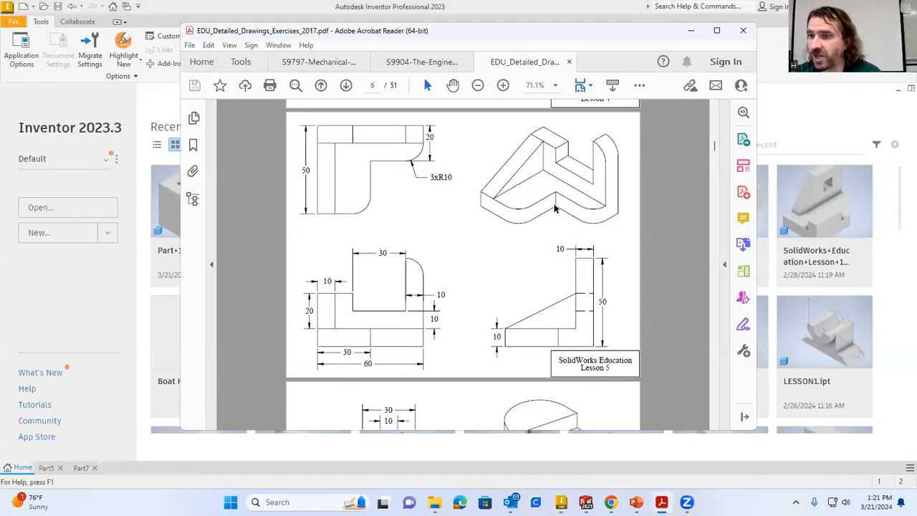
pyautogui.scroll(-2, 556, 208)
pyautogui.click(716, 30)
pyautogui.scroll(-3, 529, 269)
pyautogui.scroll(1, 526, 255)
pyautogui.click(416, 59)
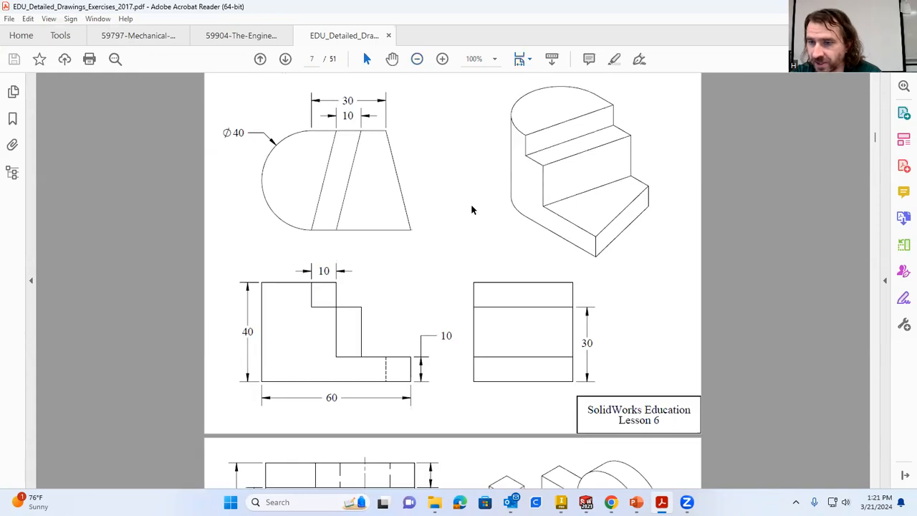
pyautogui.scroll(2, 473, 208)
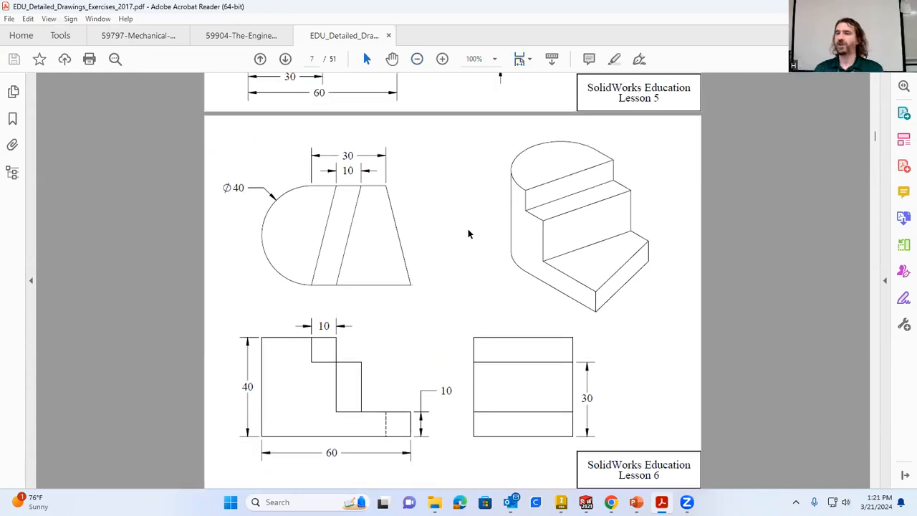
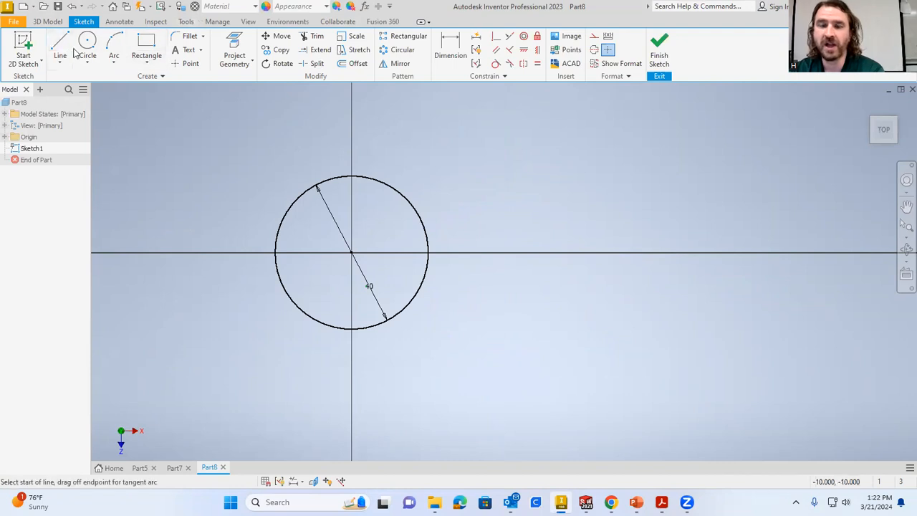
# Step: Draw a line chain from the circle's top quadrant: 30 mm horizontal, a slanted edge down, and a horizontal edge about 39 mm back to the bottom quadrant
pyautogui.click(351, 175)
pyautogui.write('30')
pyautogui.press('Tab')
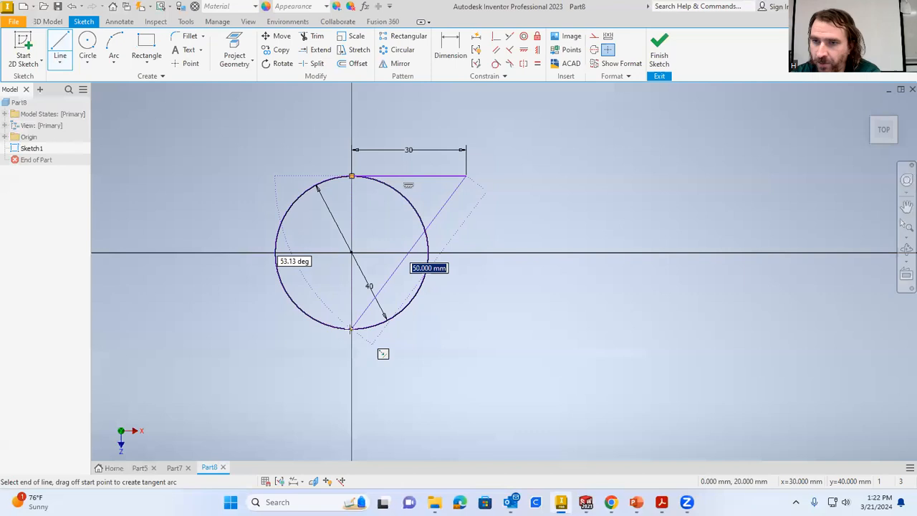
pyautogui.click(500, 328)
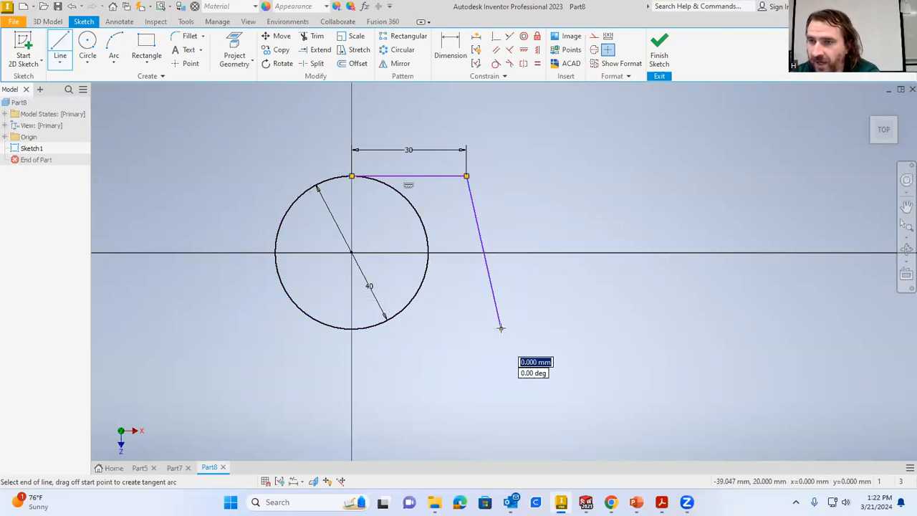
pyautogui.click(350, 328)
pyautogui.press('Escape')
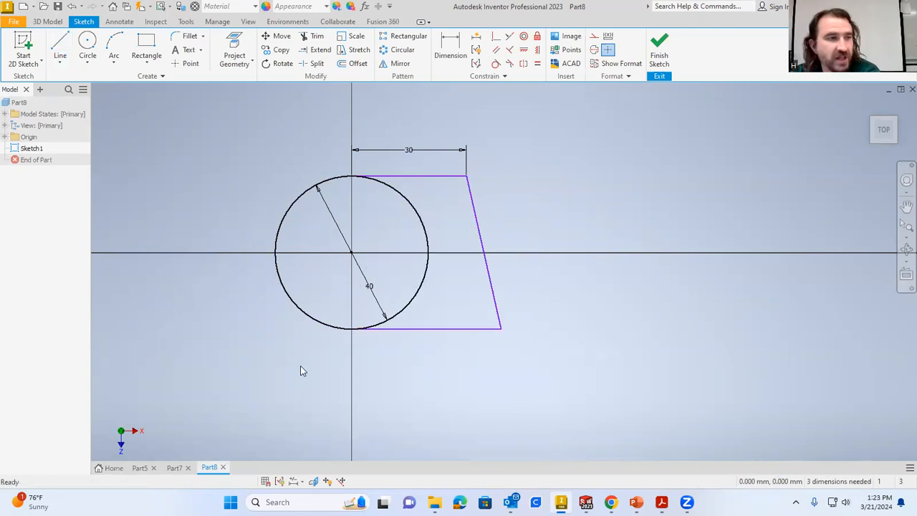
# Step: Dimension the bottom horizontal line of the profile as 40 mm
pyautogui.click(449, 50)
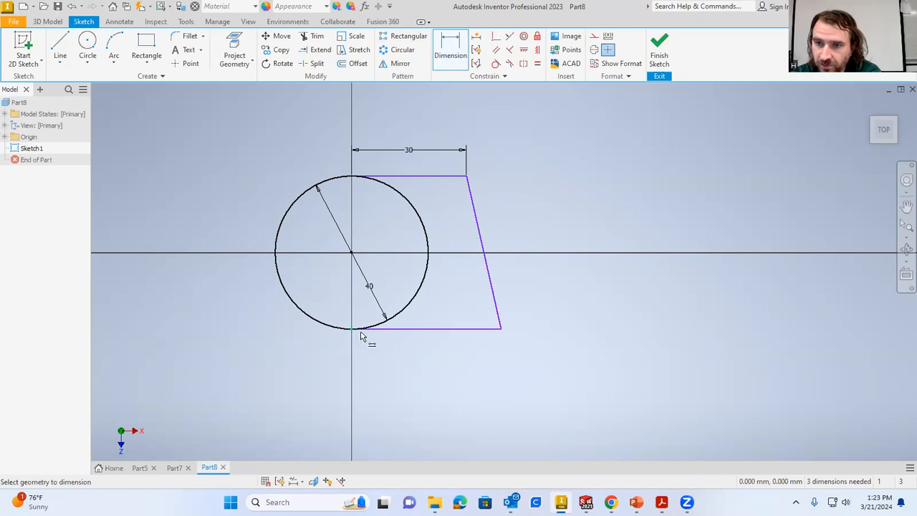
pyautogui.click(392, 331)
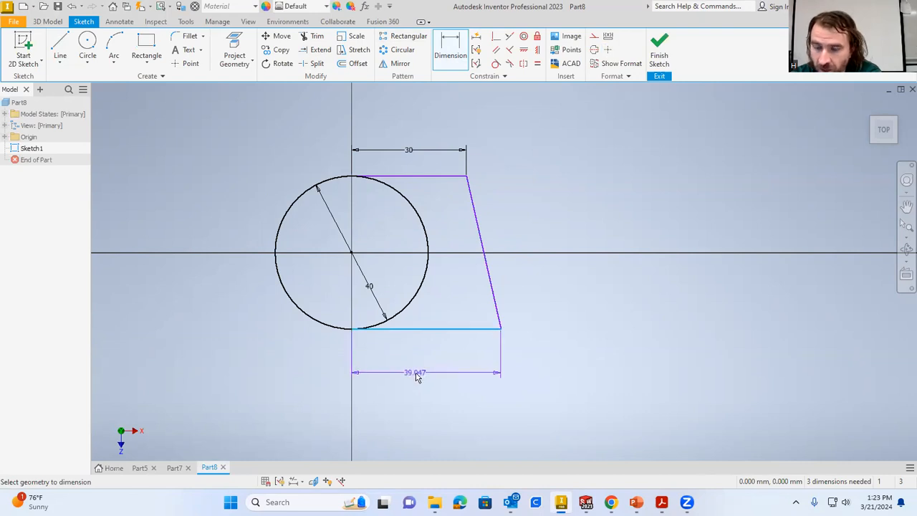
pyautogui.click(415, 372)
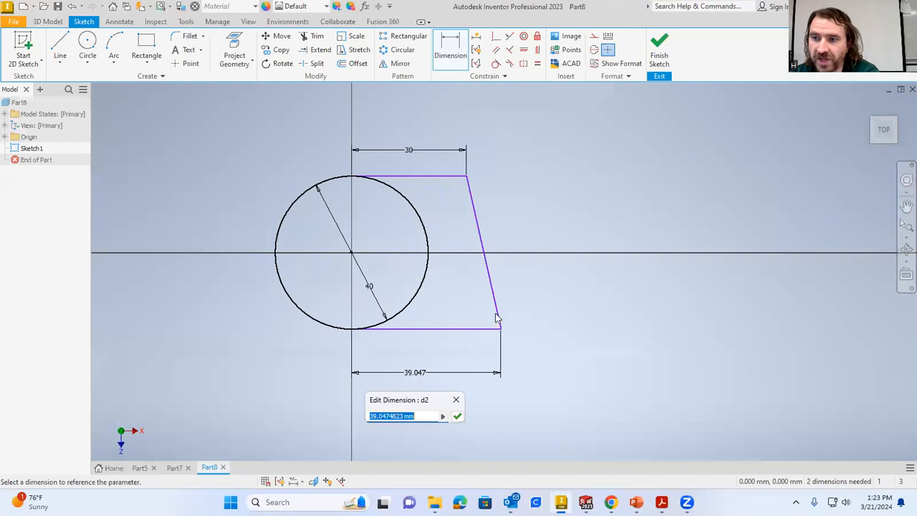
pyautogui.write('40')
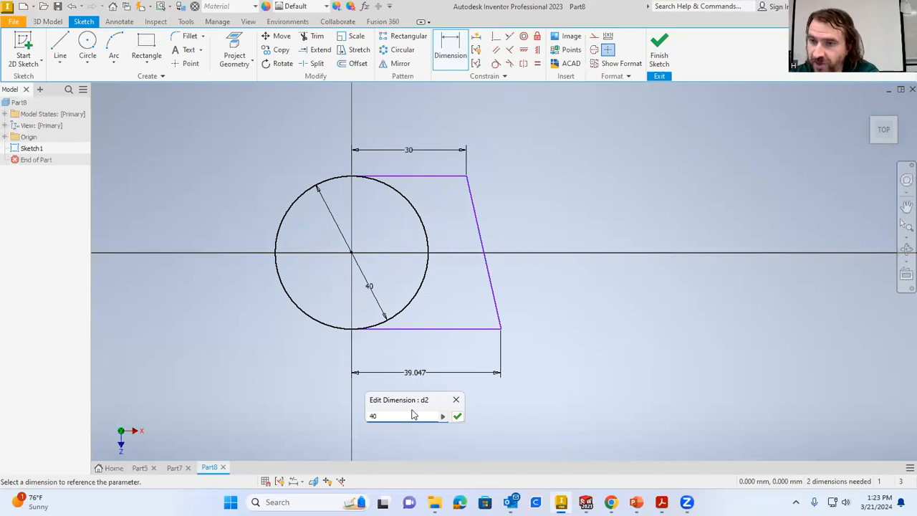
pyautogui.press('Return')
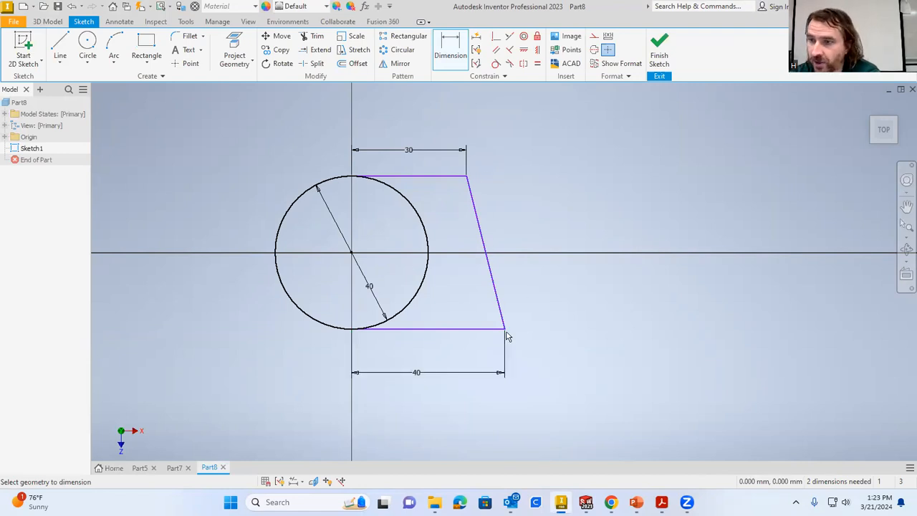
# Step: Add tangent constraints between the circle and both the top and bottom horizontal lines
pyautogui.click(495, 63)
pyautogui.click(389, 186)
pyautogui.click(395, 176)
pyautogui.click(393, 320)
pyautogui.click(405, 327)
pyautogui.press('Escape')
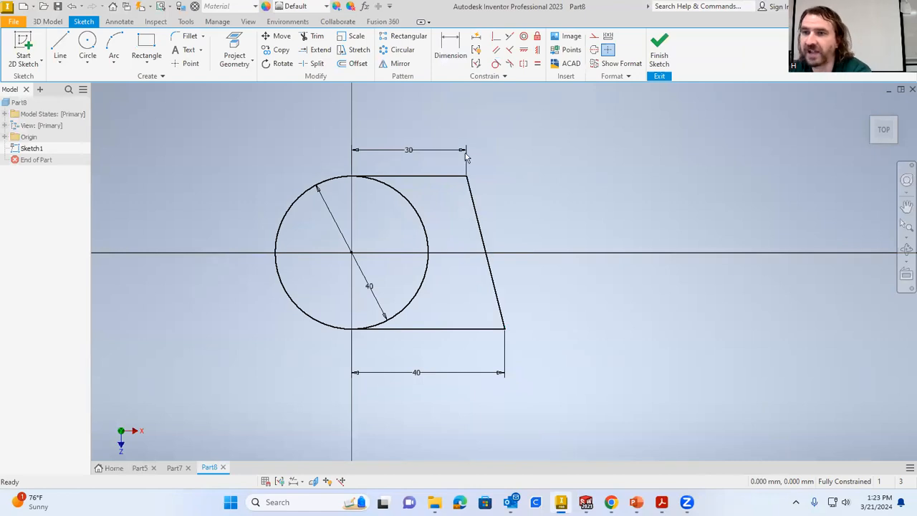
# Step: Trim away the circle's right-hand arc lying inside the four-sided profile
pyautogui.click(313, 36)
pyautogui.click(424, 277)
pyautogui.rightClick(426, 236)
pyautogui.click(359, 217)
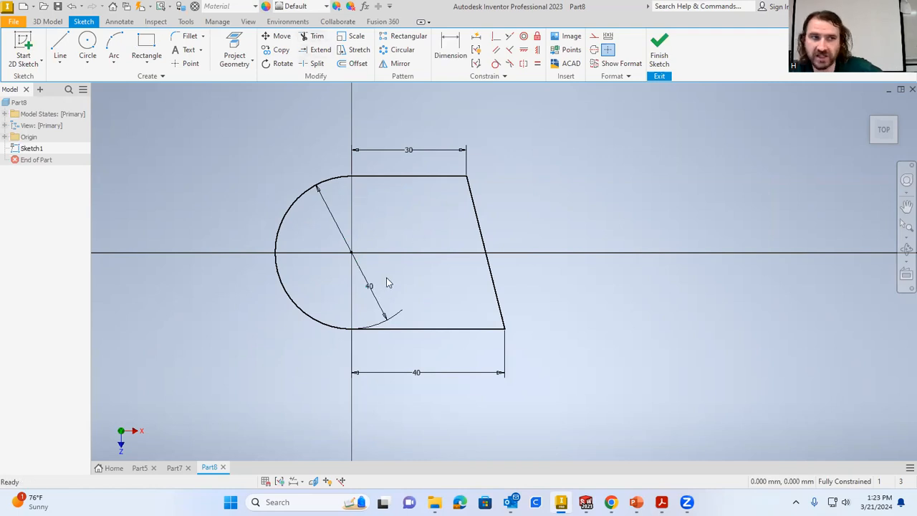
pyautogui.press('l')
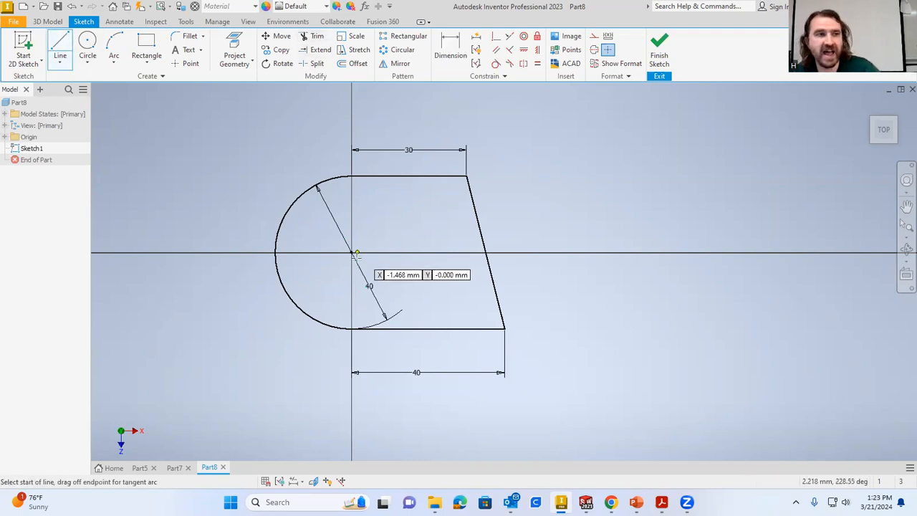
pyautogui.click(387, 176)
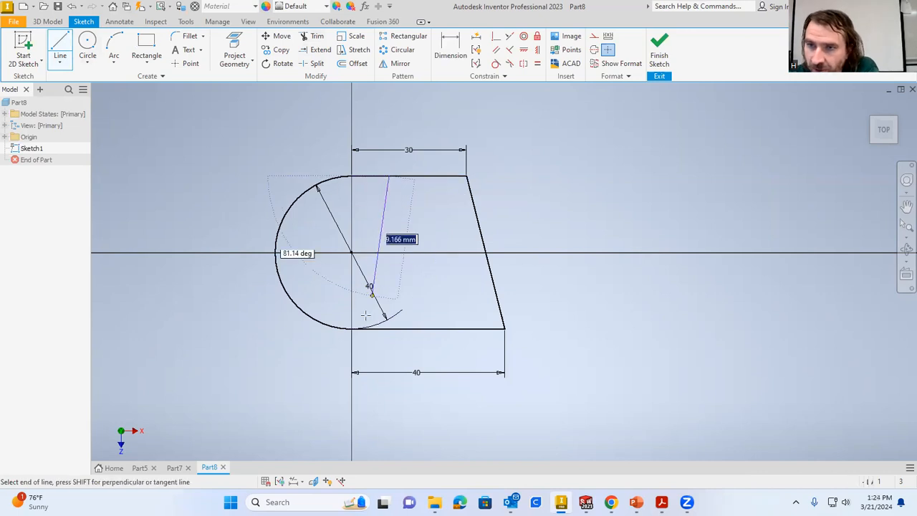
pyautogui.rightClick(395, 218)
pyautogui.click(427, 220)
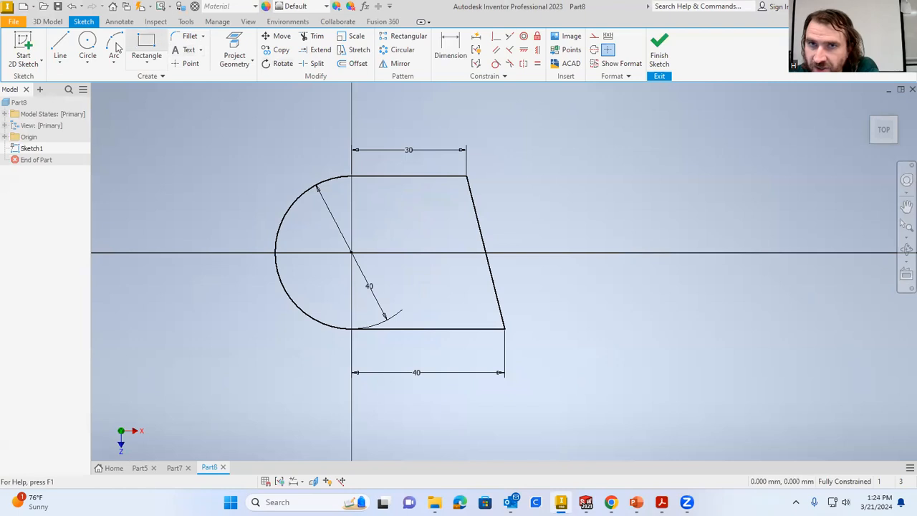
# Step: Draw a slanted line from the top edge, about 11 mm right of the arc's end, down to the arc's bottom tangent point
pyautogui.click(61, 46)
pyautogui.click(393, 177)
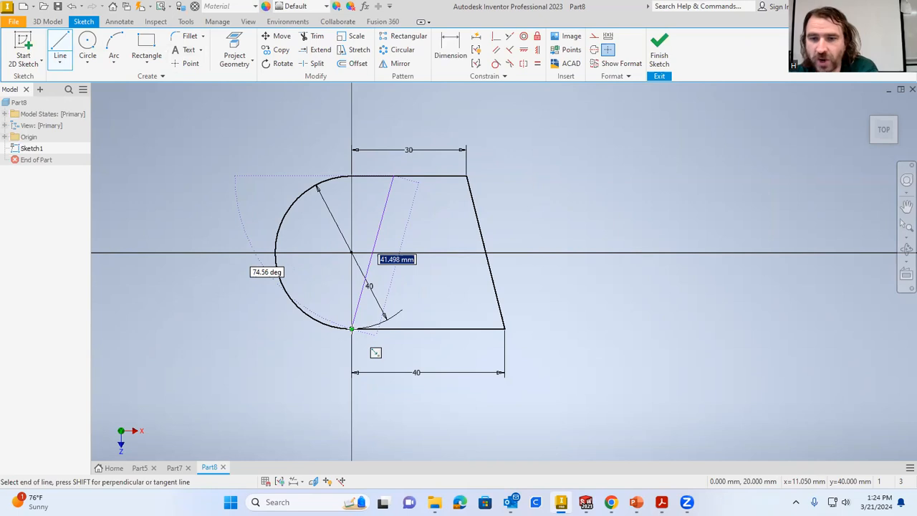
pyautogui.click(351, 328)
pyautogui.rightClick(426, 213)
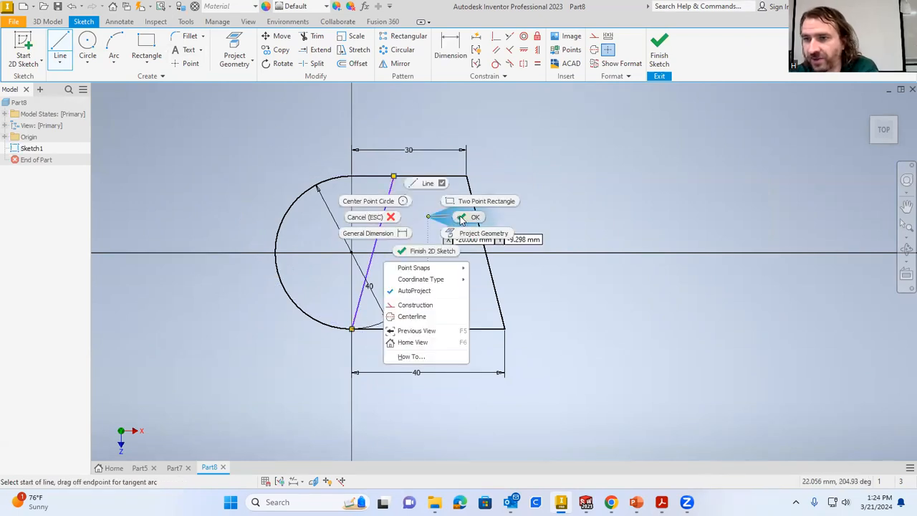
pyautogui.click(459, 217)
# Step: Dimension the slanted line's upper end 10 mm horizontally from the arc's top tangent point
pyautogui.click(449, 49)
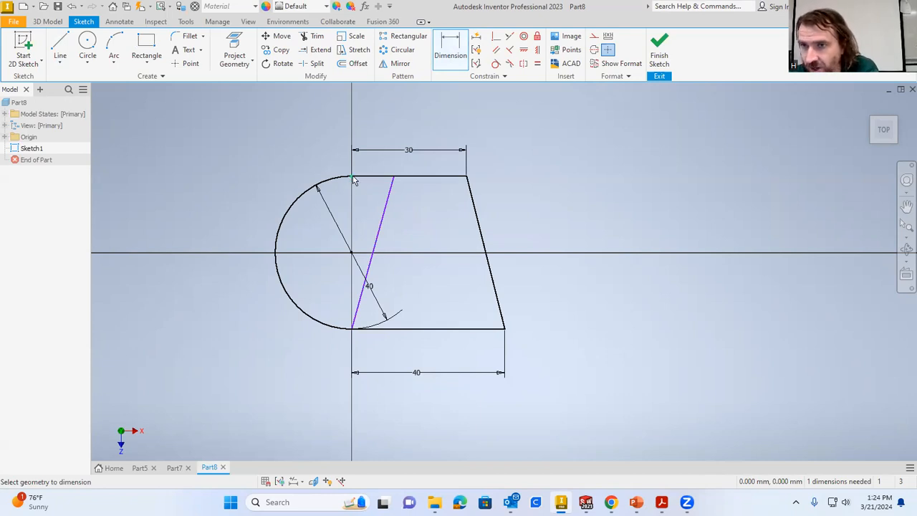
pyautogui.click(395, 181)
pyautogui.click(389, 129)
pyautogui.write('1')
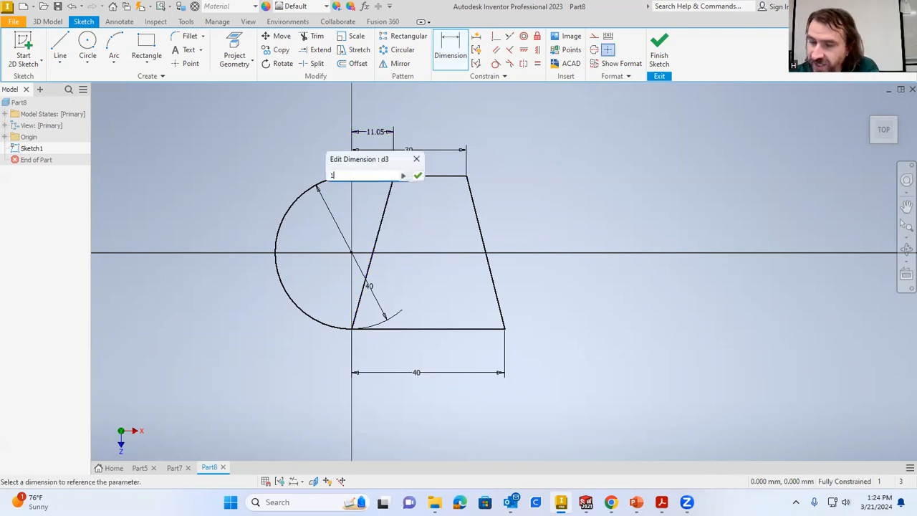
pyautogui.write('0')
pyautogui.press('Return')
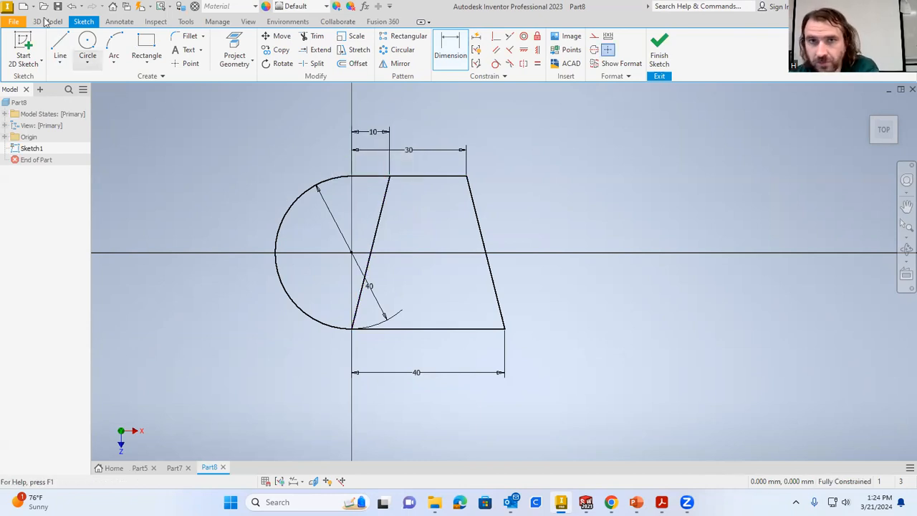
# Step: Draw a second slanted line between the top and bottom edges, about 11 mm to the right of the first one
pyautogui.click(59, 49)
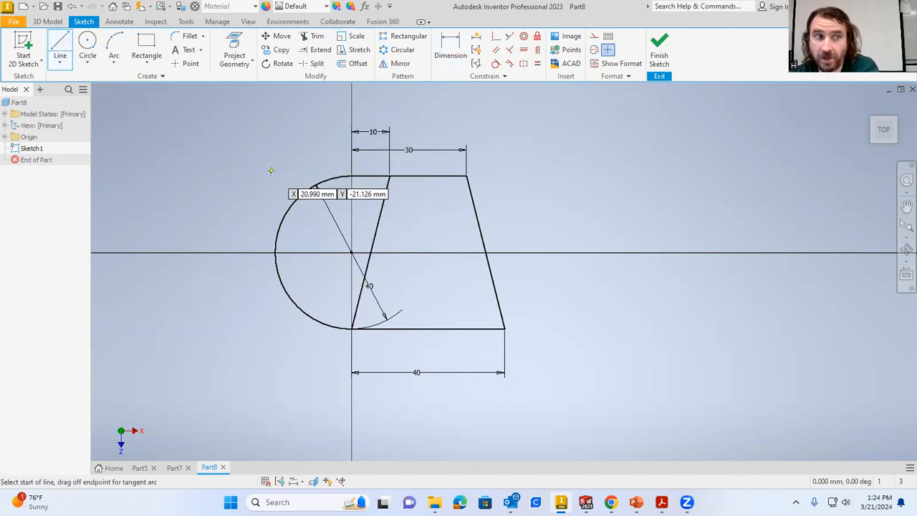
pyautogui.click(431, 175)
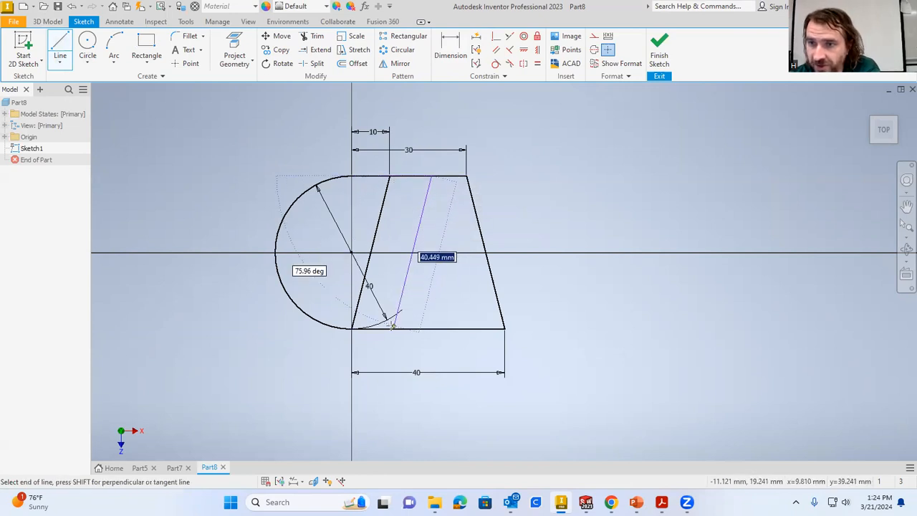
pyautogui.click(392, 327)
pyautogui.rightClick(528, 211)
pyautogui.click(575, 209)
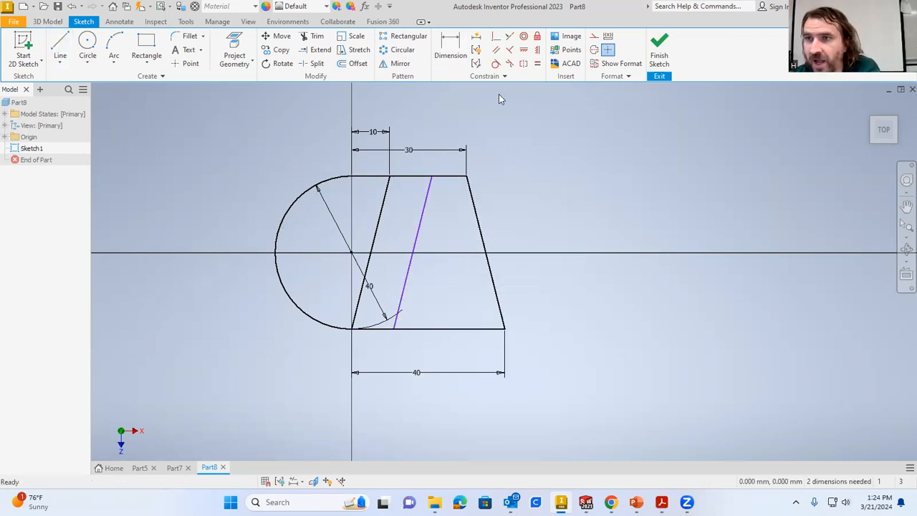
# Step: Dimension the spacing between the upper ends of the two slanted lines as 10 mm
pyautogui.click(449, 48)
pyautogui.click(389, 176)
pyautogui.click(431, 176)
pyautogui.click(414, 127)
pyautogui.write('10.9315814')
pyautogui.press('Return')
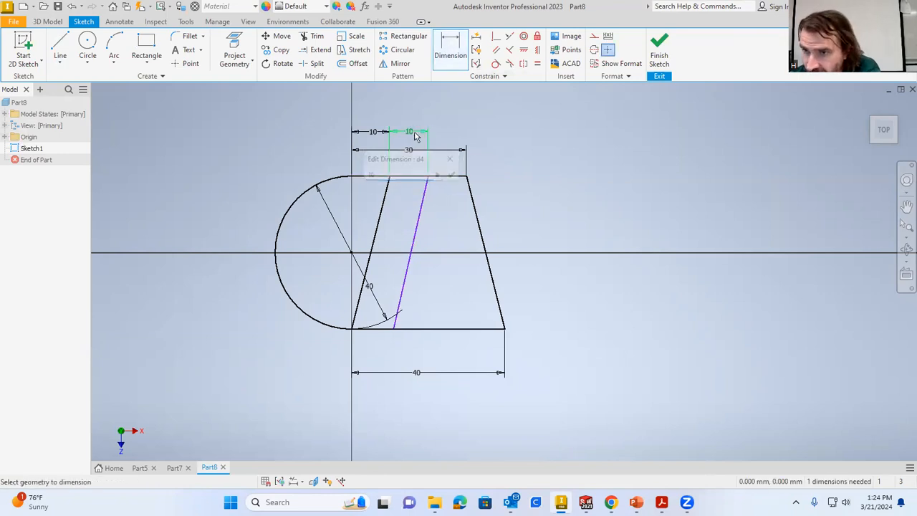
# Step: Dimension the lower ends of the slanted lines 10 mm apart and place the 30 mm dimension above the two upper 10 mm dimensions
pyautogui.click(351, 328)
pyautogui.click(393, 328)
pyautogui.click(380, 348)
pyautogui.write('10')
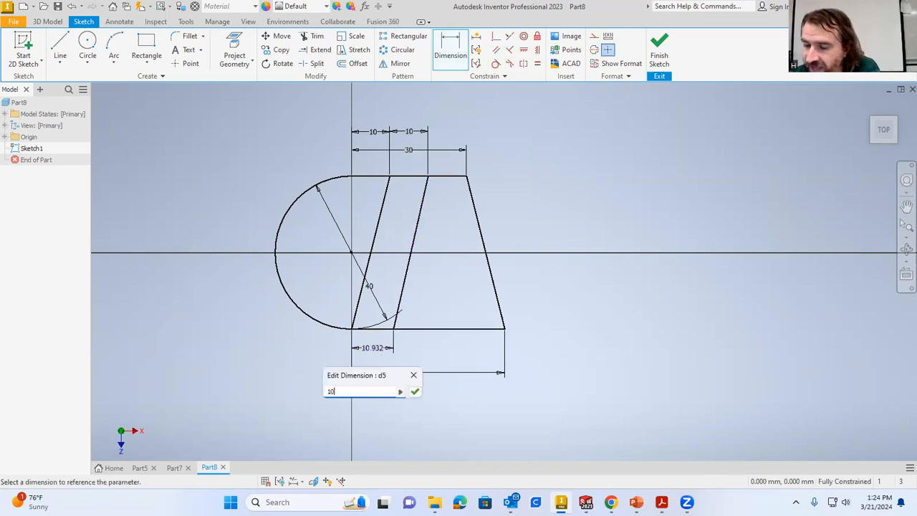
pyautogui.press('Return')
pyautogui.press('Escape')
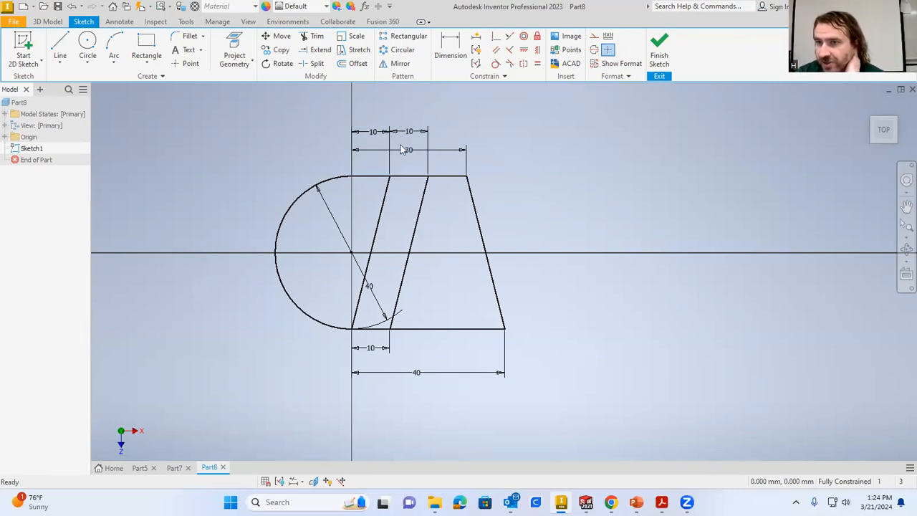
pyautogui.moveTo(403, 149); pyautogui.dragTo(407, 117)
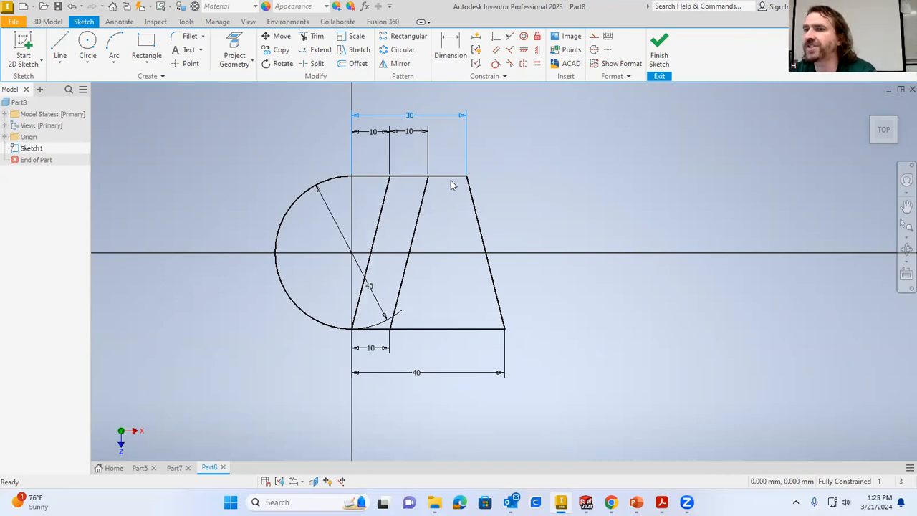
# Step: Finish the sketch and extrude the region beyond the second slanted line 10 mm upward
pyautogui.click(659, 50)
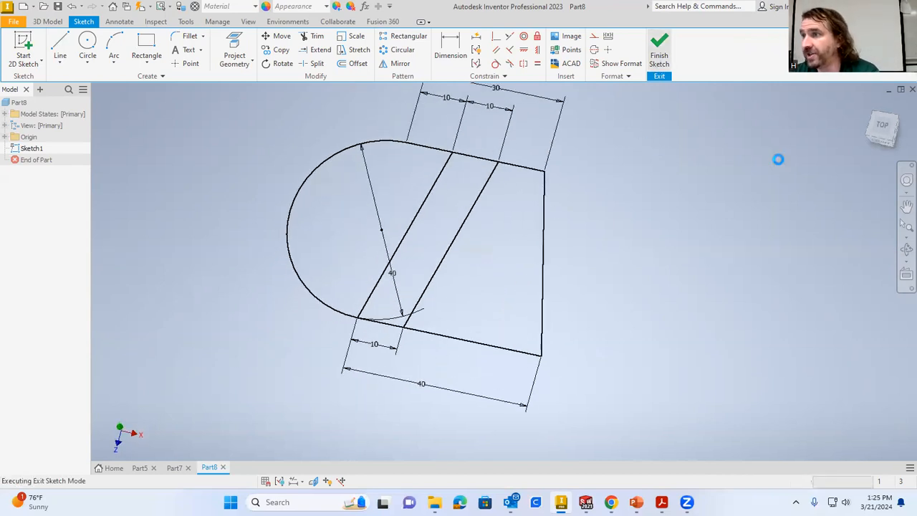
pyautogui.click(885, 133)
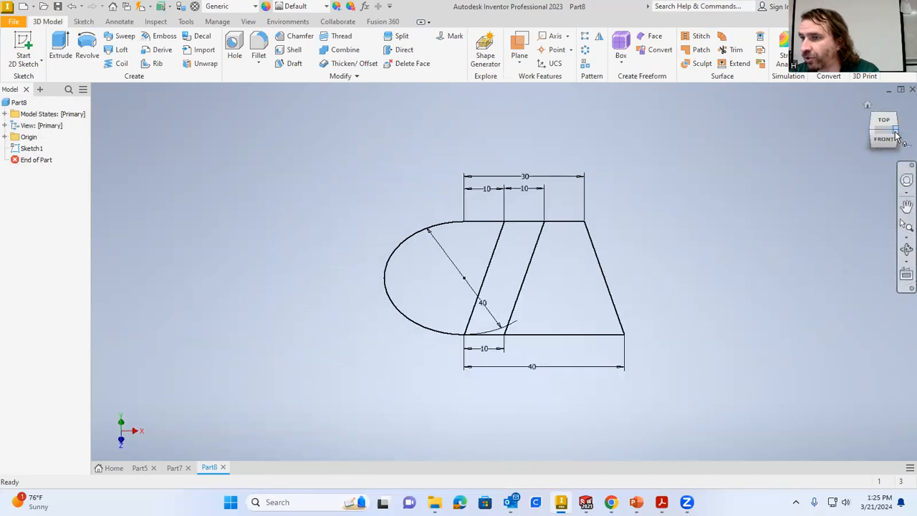
pyautogui.click(895, 136)
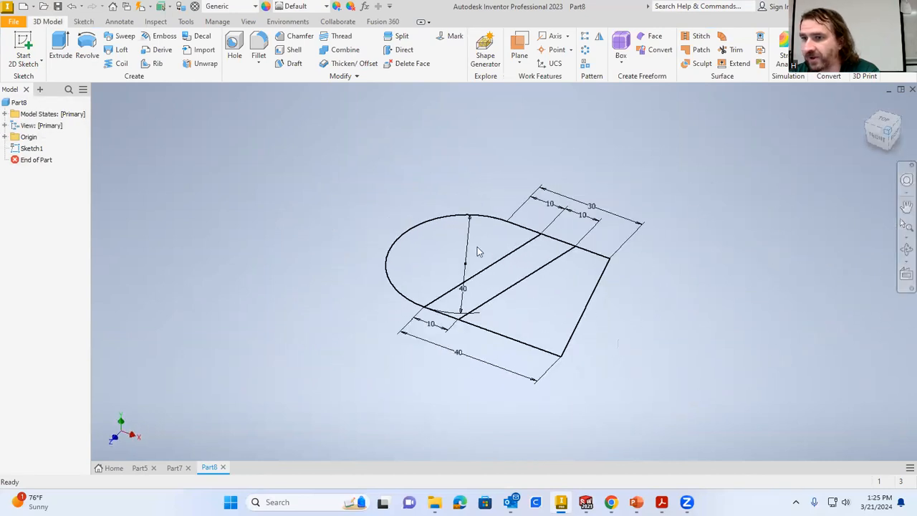
pyautogui.click(60, 50)
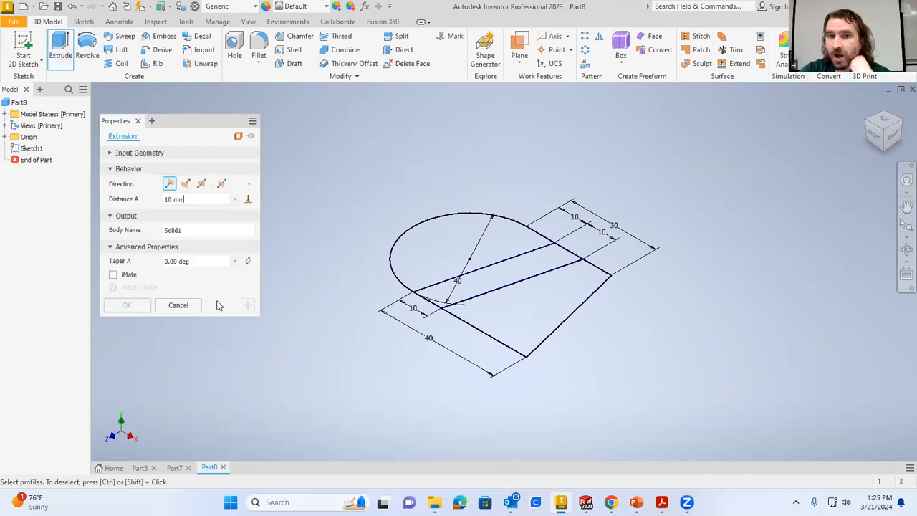
pyautogui.click(537, 332)
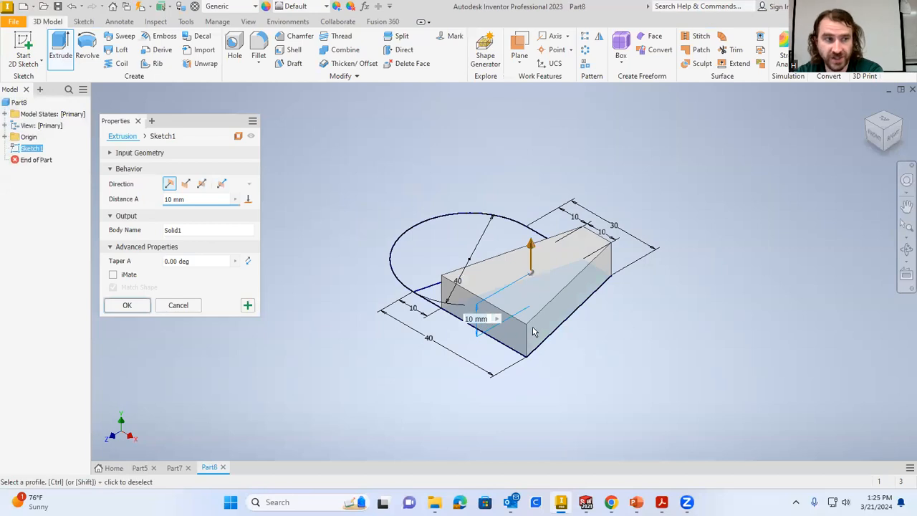
pyautogui.click(248, 305)
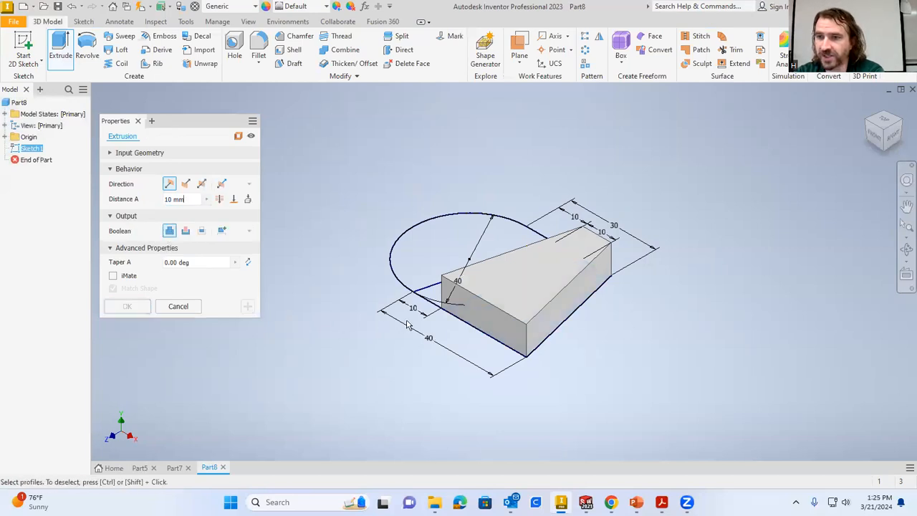
# Step: Extrude the narrow strip between the two slanted lines 30 mm upward, joined to the base block
pyautogui.click(444, 304)
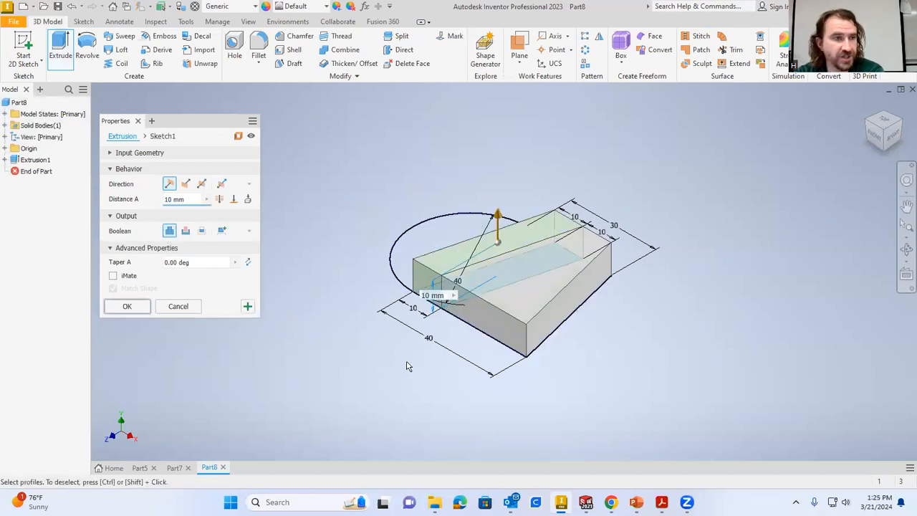
pyautogui.write('30')
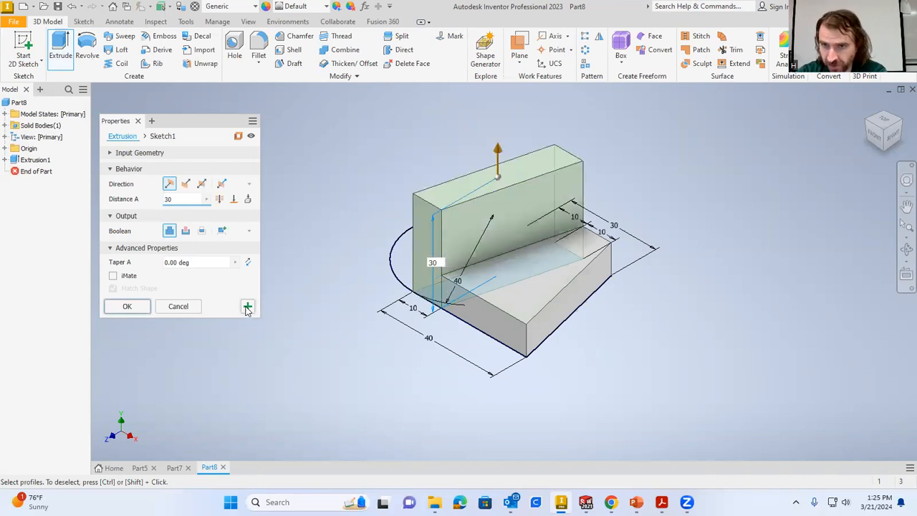
pyautogui.click(247, 307)
# Step: Extrude the rounded region 40 mm upward as the tallest step, joined to the solid
pyautogui.click(405, 264)
pyautogui.write('40')
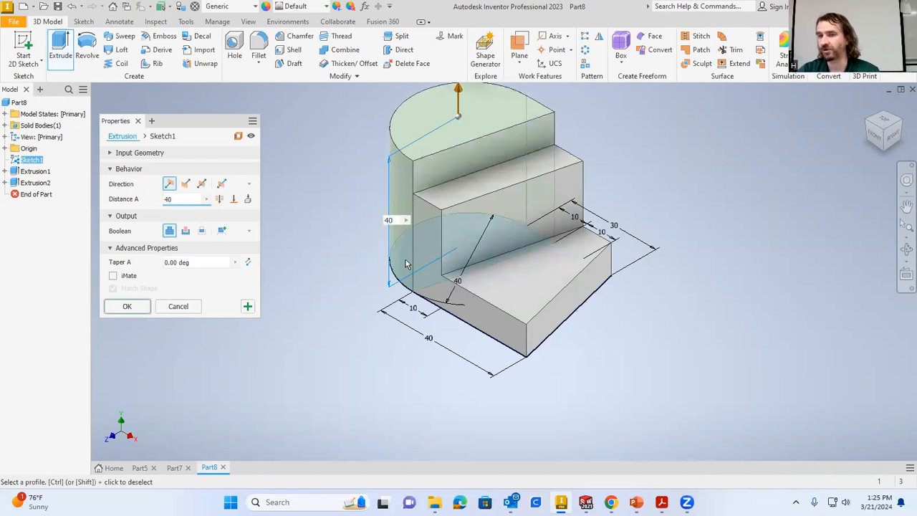
pyautogui.press('Return')
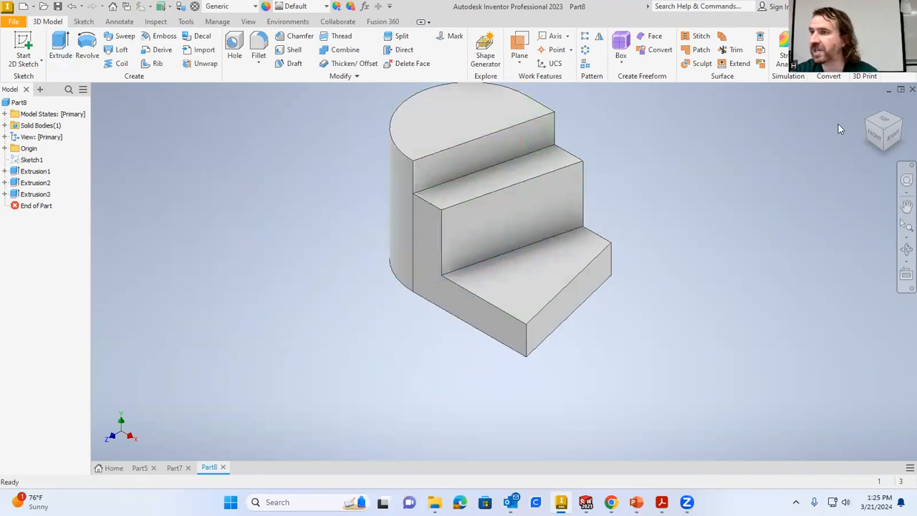
pyautogui.click(883, 135)
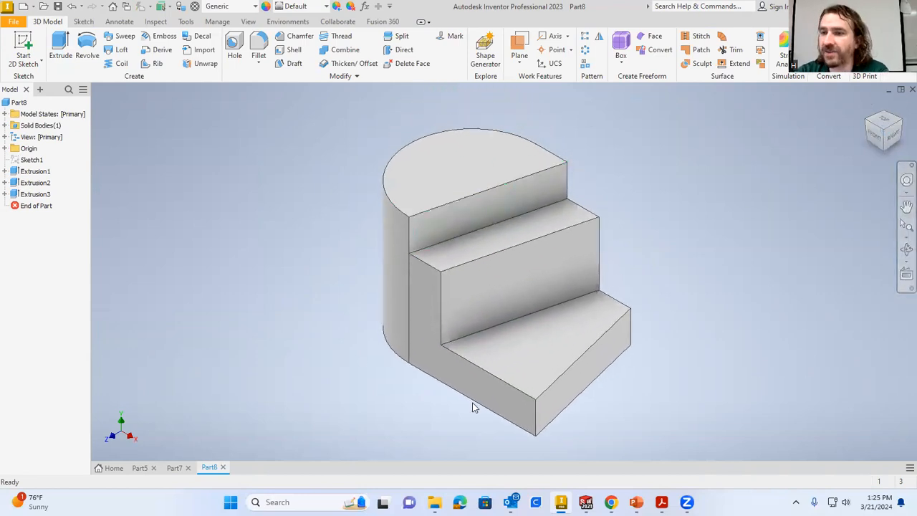
pyautogui.rightClick(610, 181)
pyautogui.press('Escape')
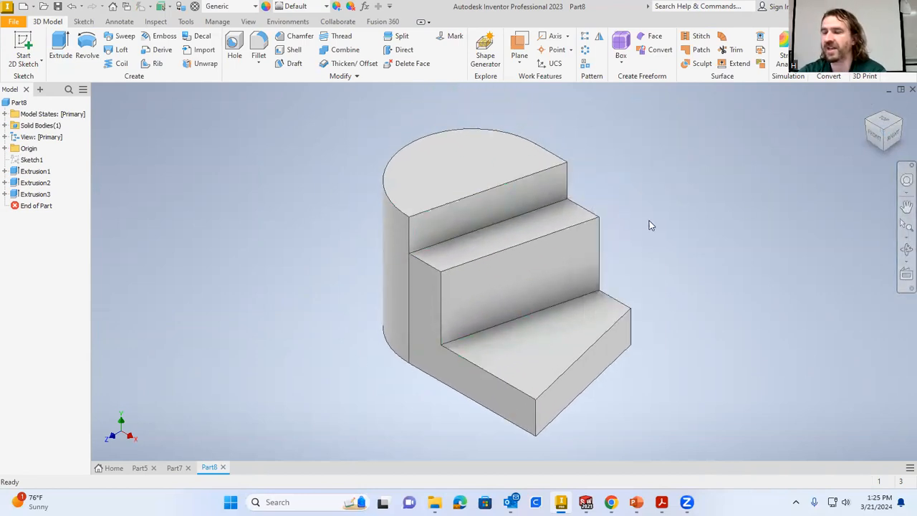
pyautogui.click(866, 120)
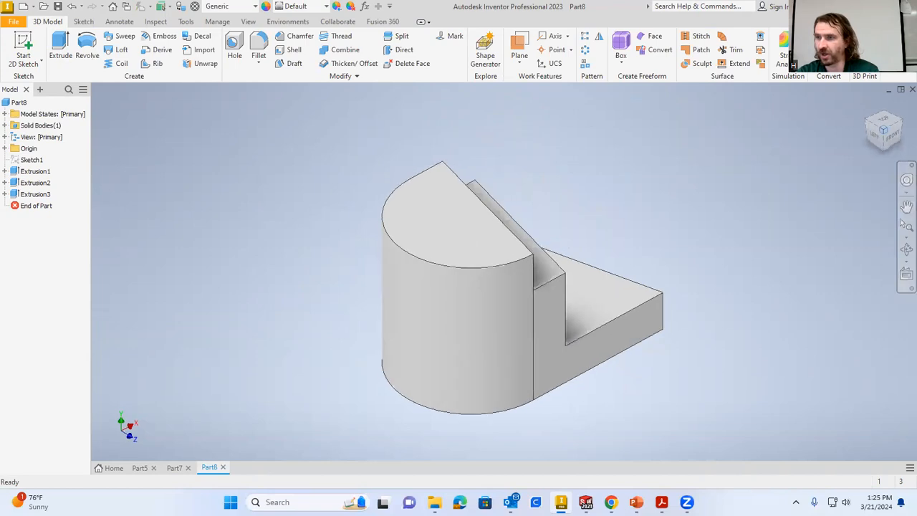
pyautogui.click(902, 126)
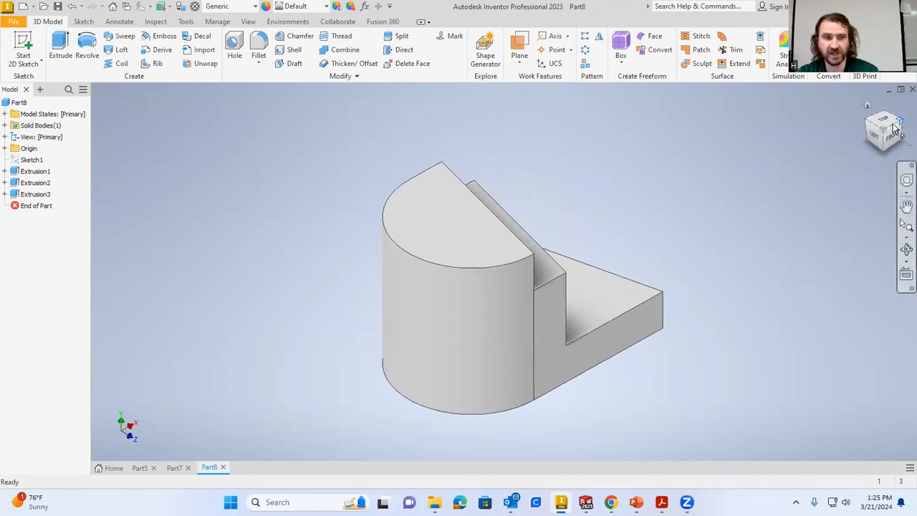